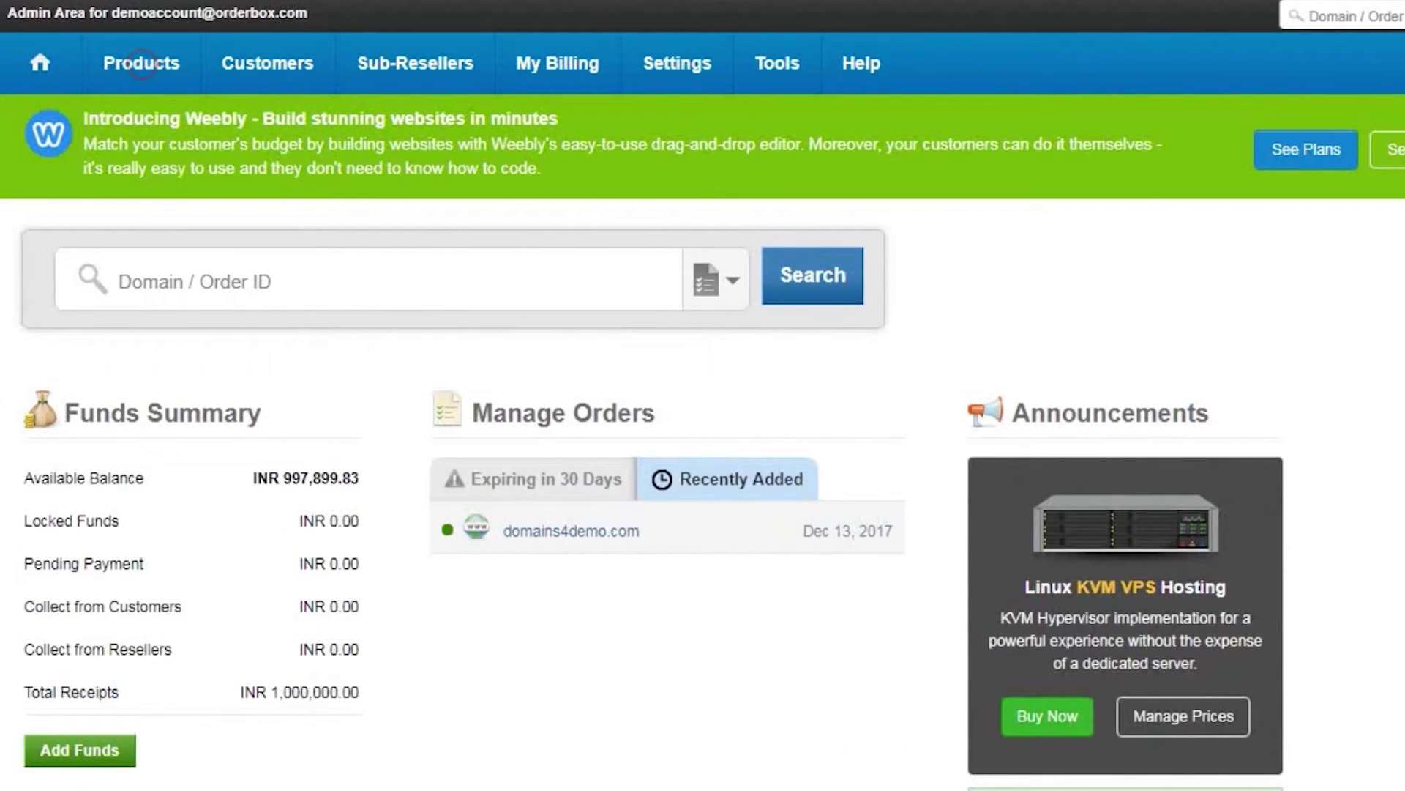
Step: Open the domains4demo.com order from the list of all orders and scroll to Domain Registration
left_click(141, 64)
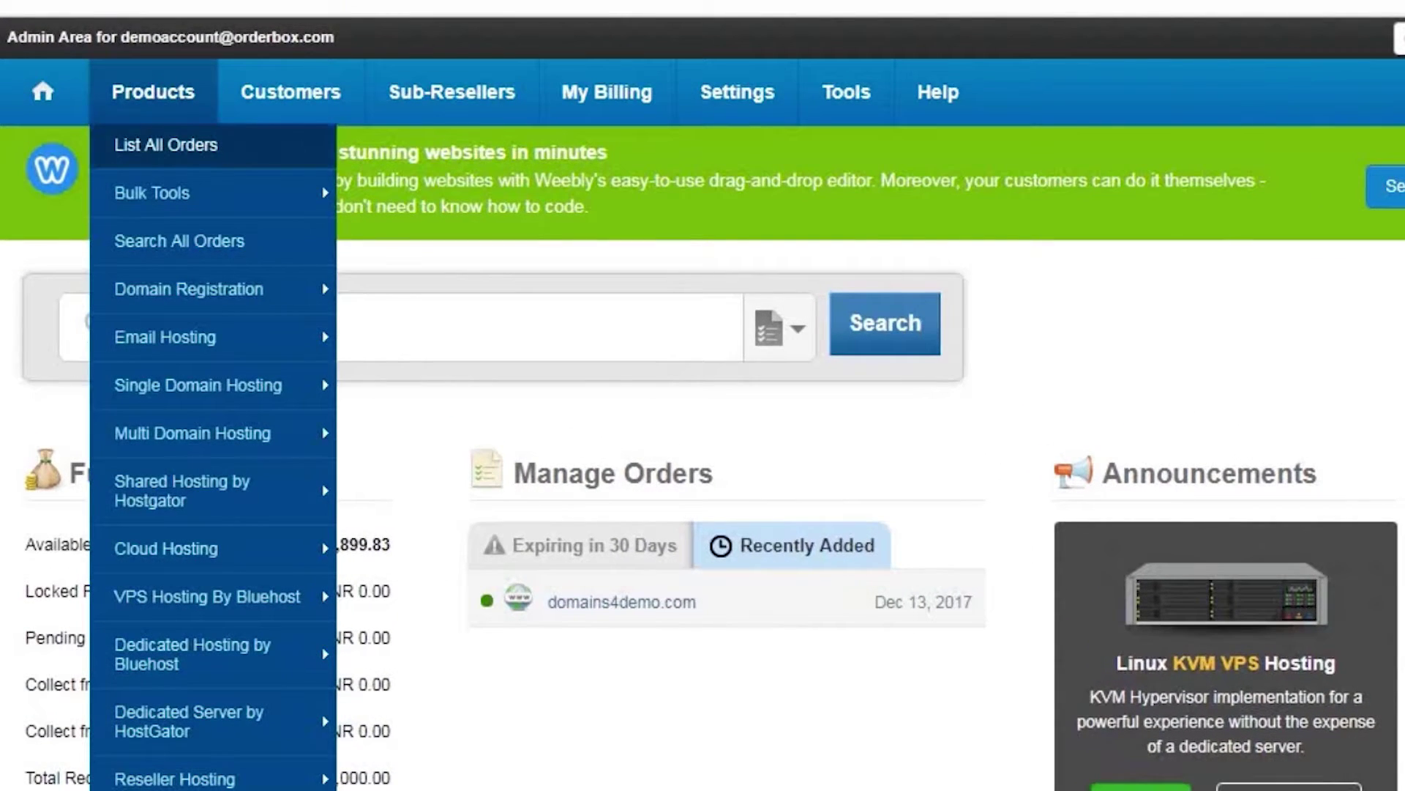
left_click(165, 145)
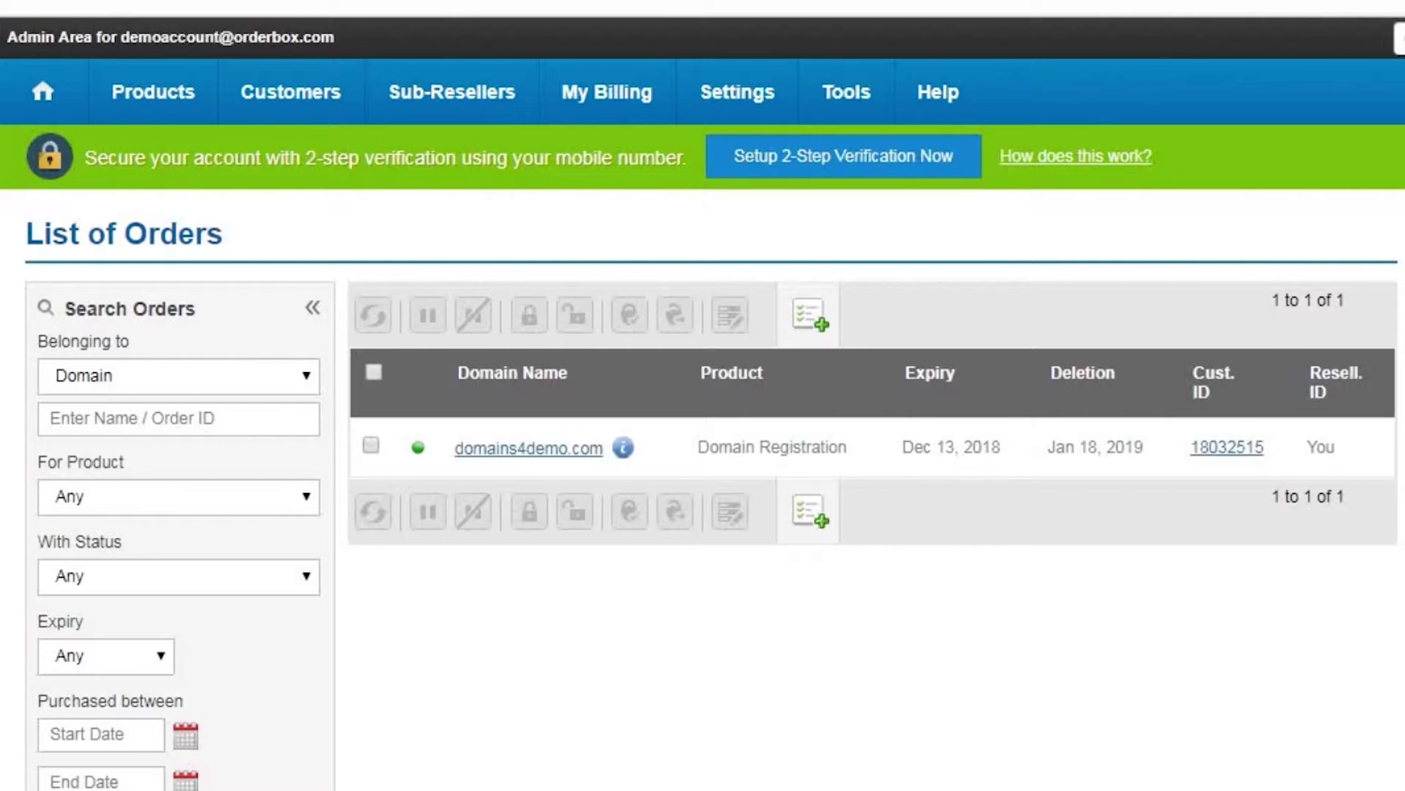
left_click(528, 448)
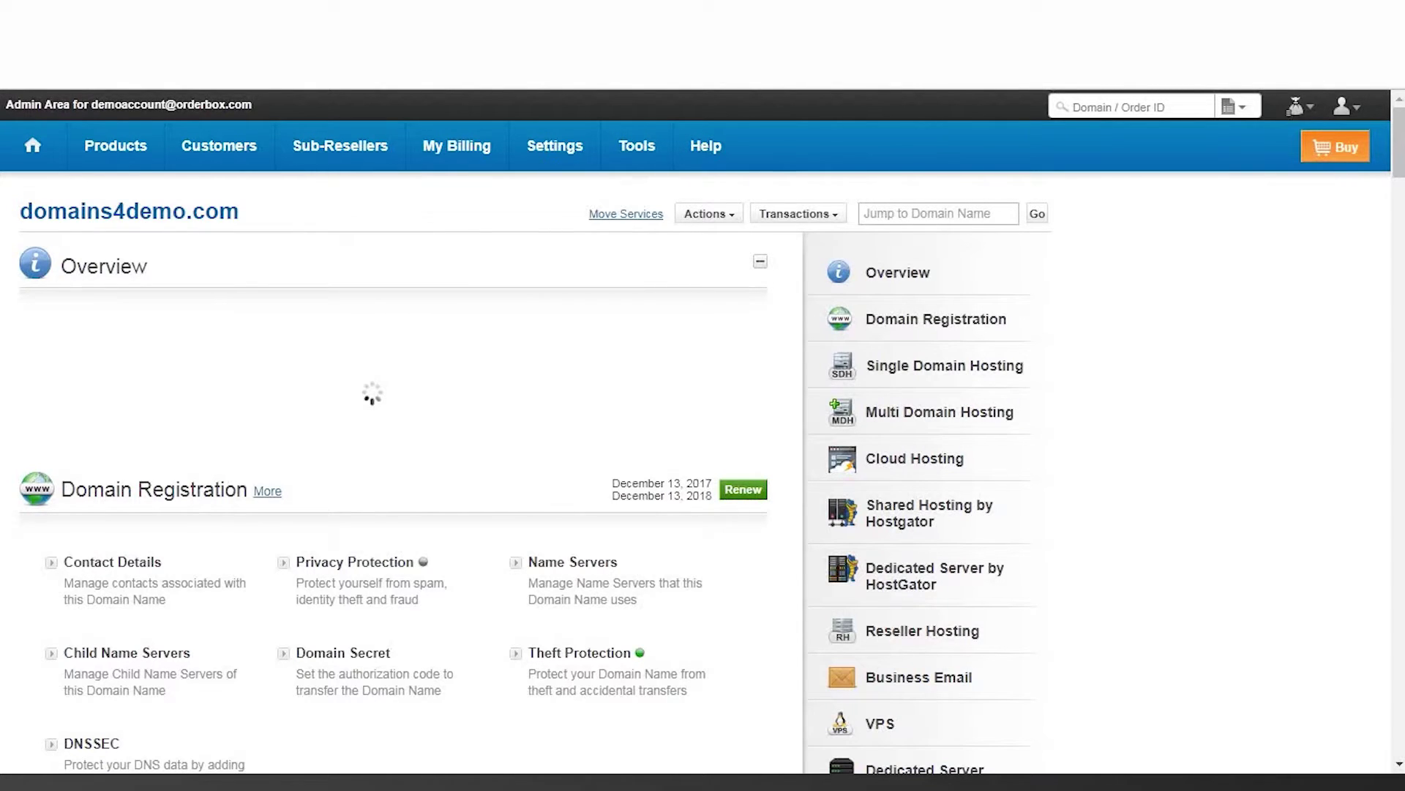
scroll(396, 439, "down", 5)
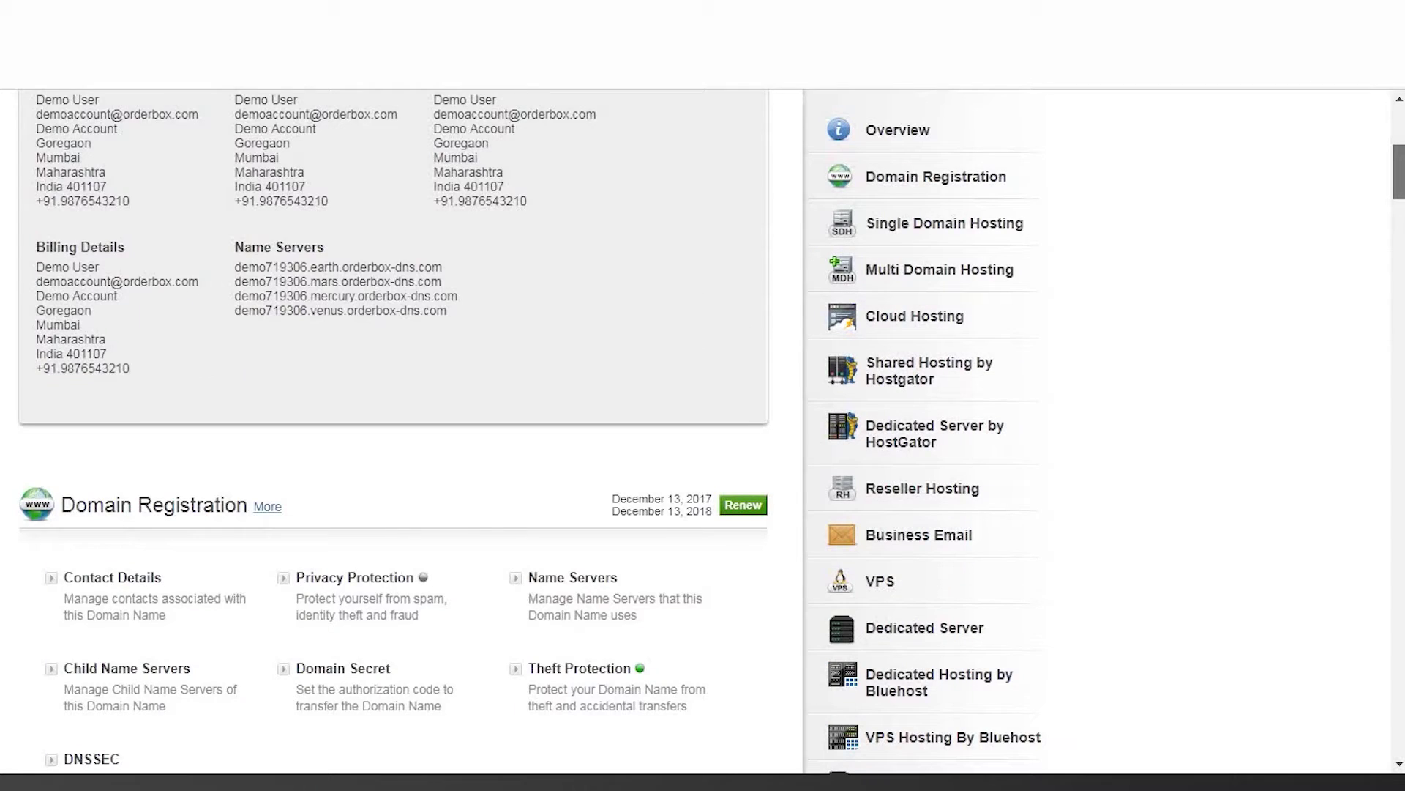
scroll(395, 432, "down", 5)
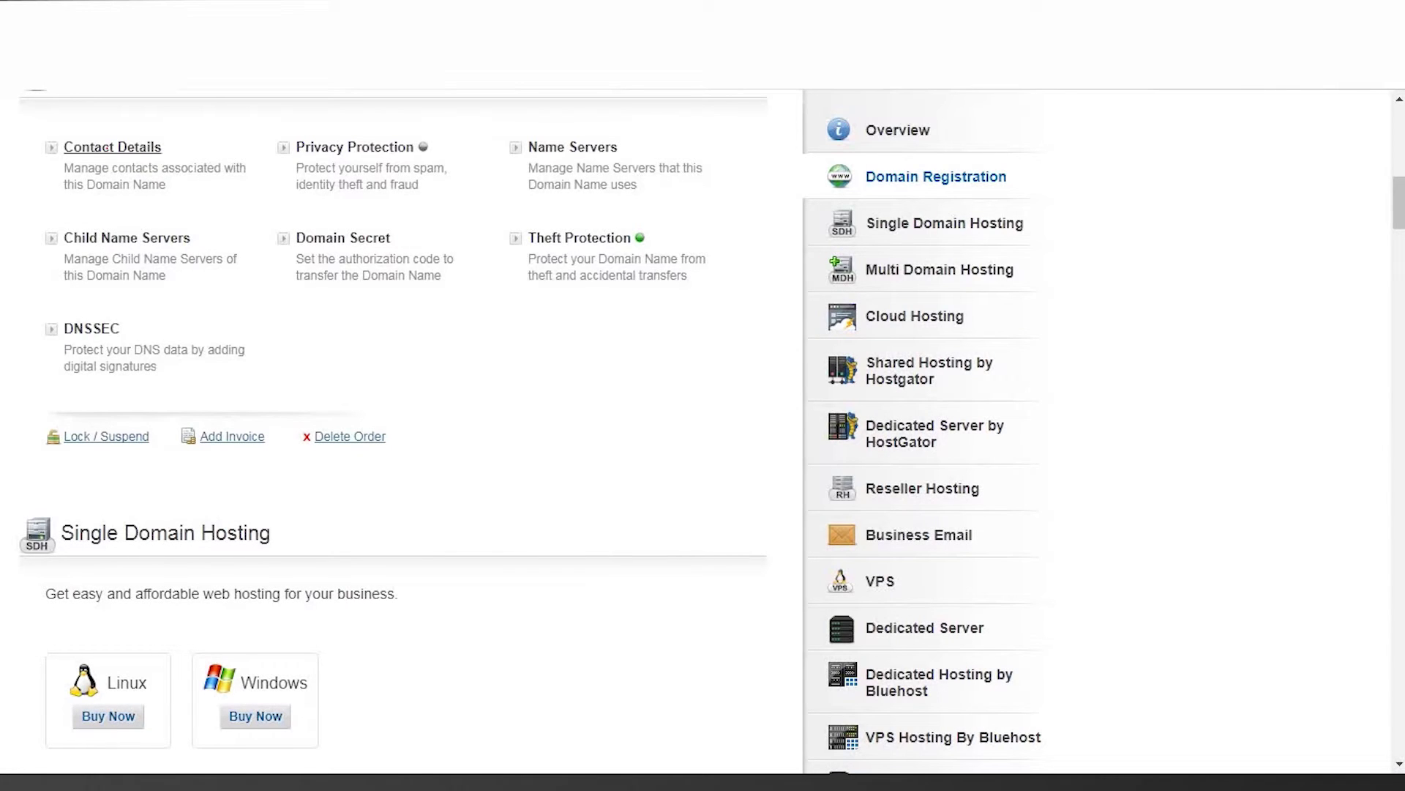
Step: In domains4demo.com's Contact Details, replace the registrant e-mail with the new Gmail address
left_click(106, 147)
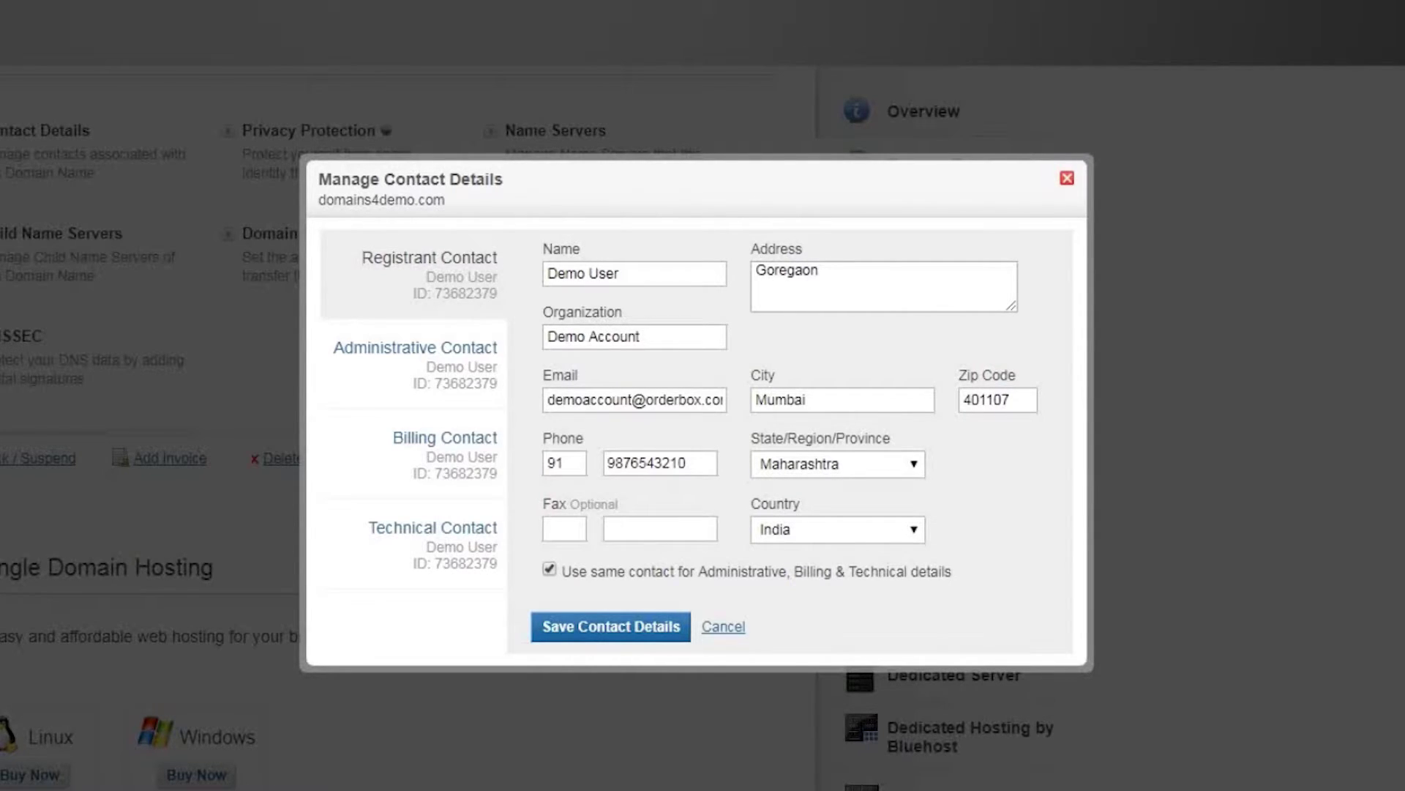
left_click(631, 399)
double_click(631, 399)
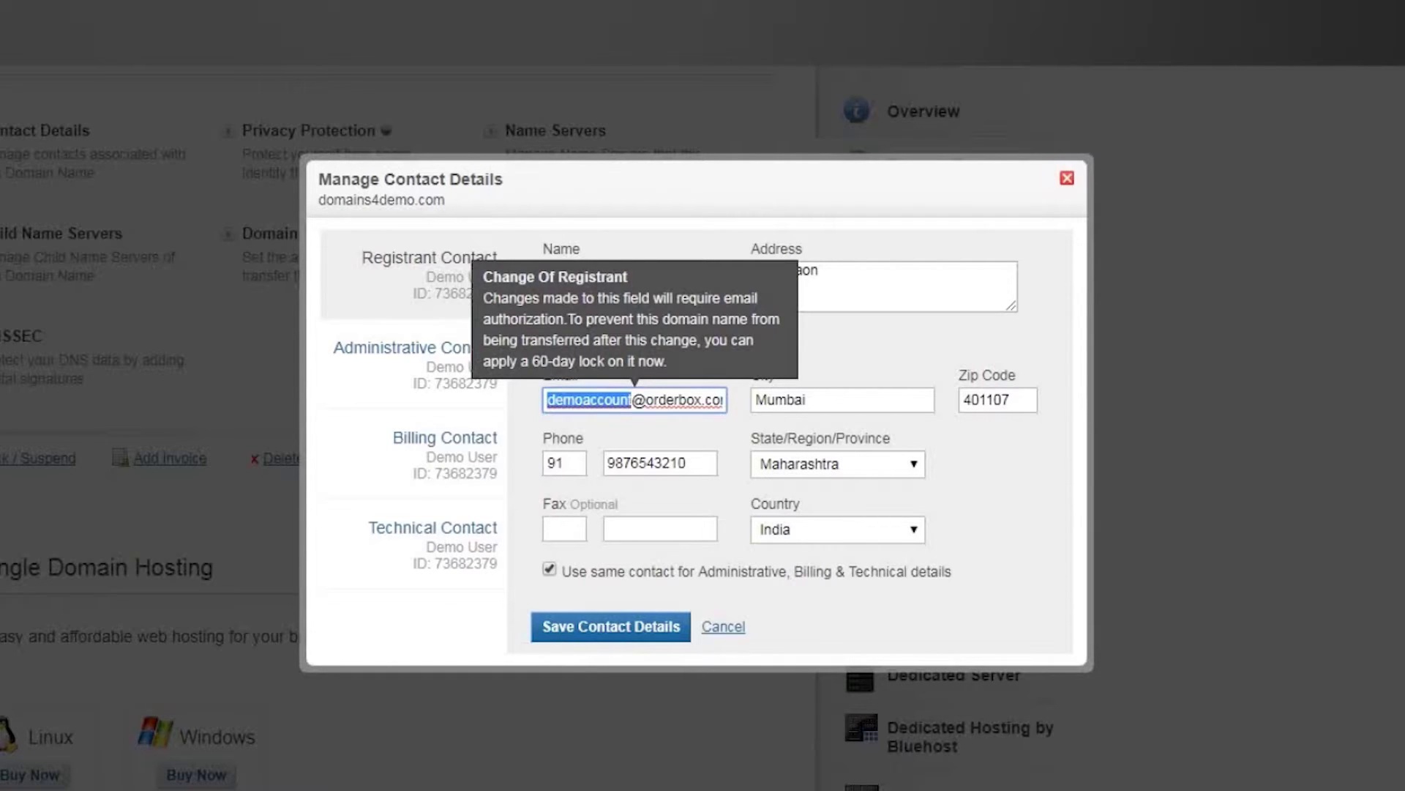
key("BackSpace")
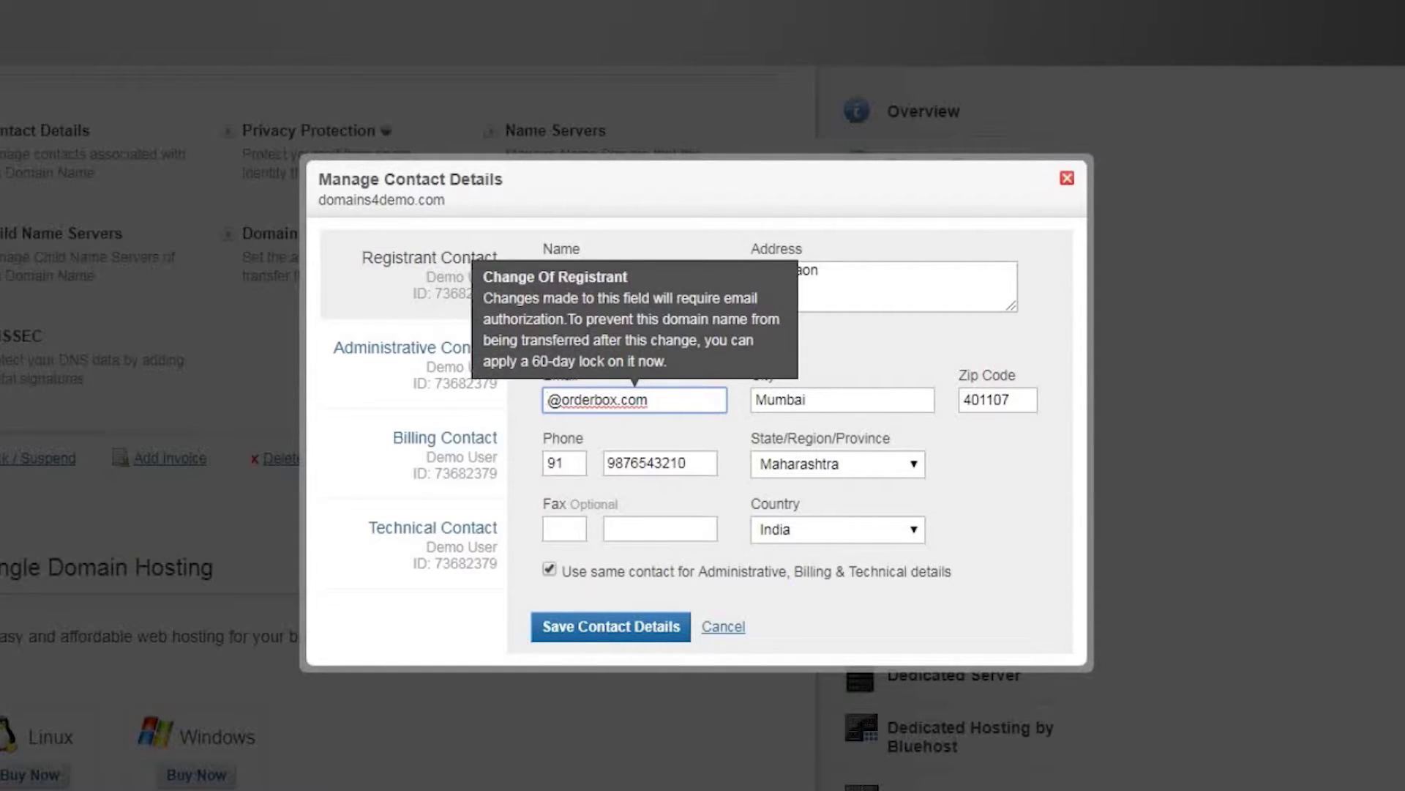
key("Delete")
key("Delete")
key("Delete")
key("Delete")
key("Delete")
key("Delete")
key("Delete")
key("Delete")
key("Delete")
key("Delete")
key("Delete")
key("Delete")
key("Delete")
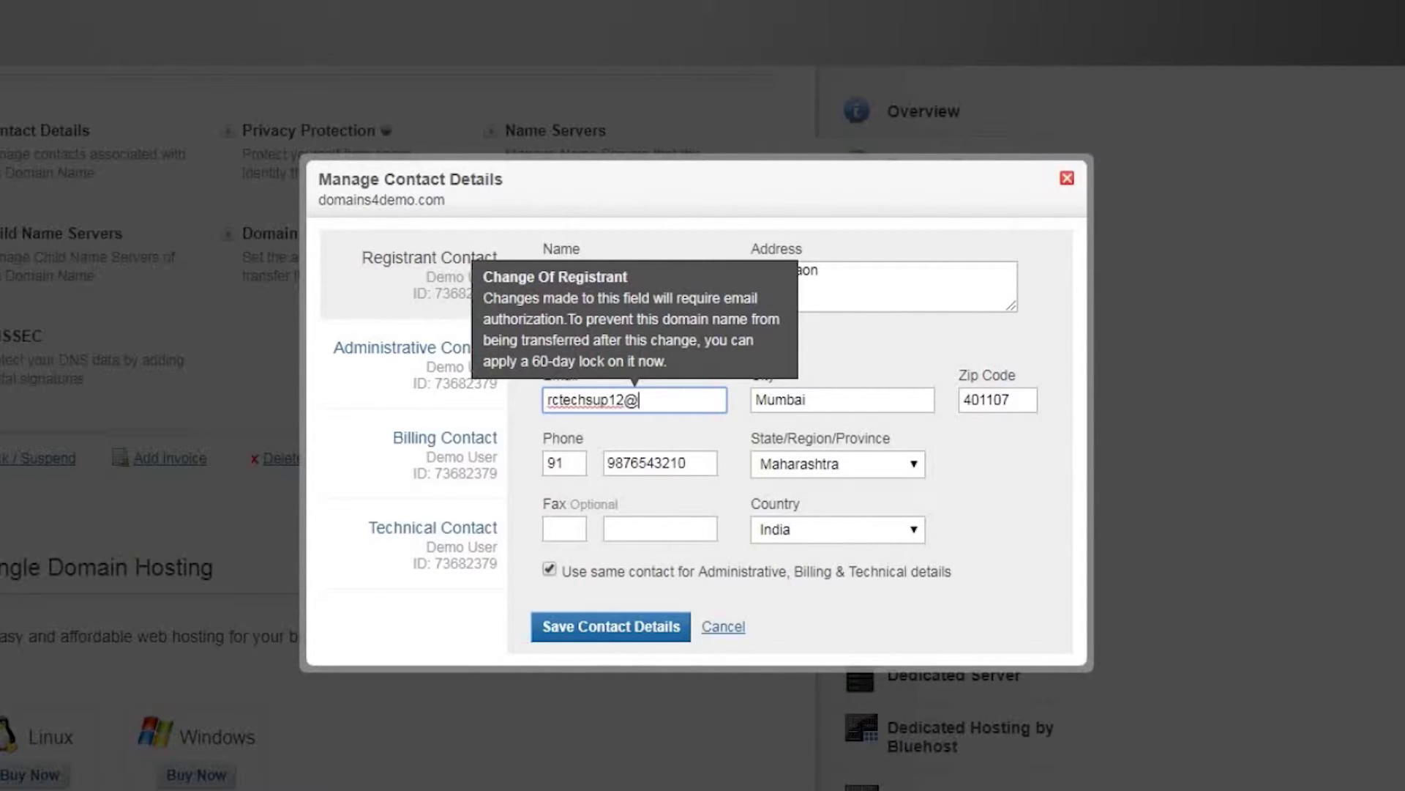
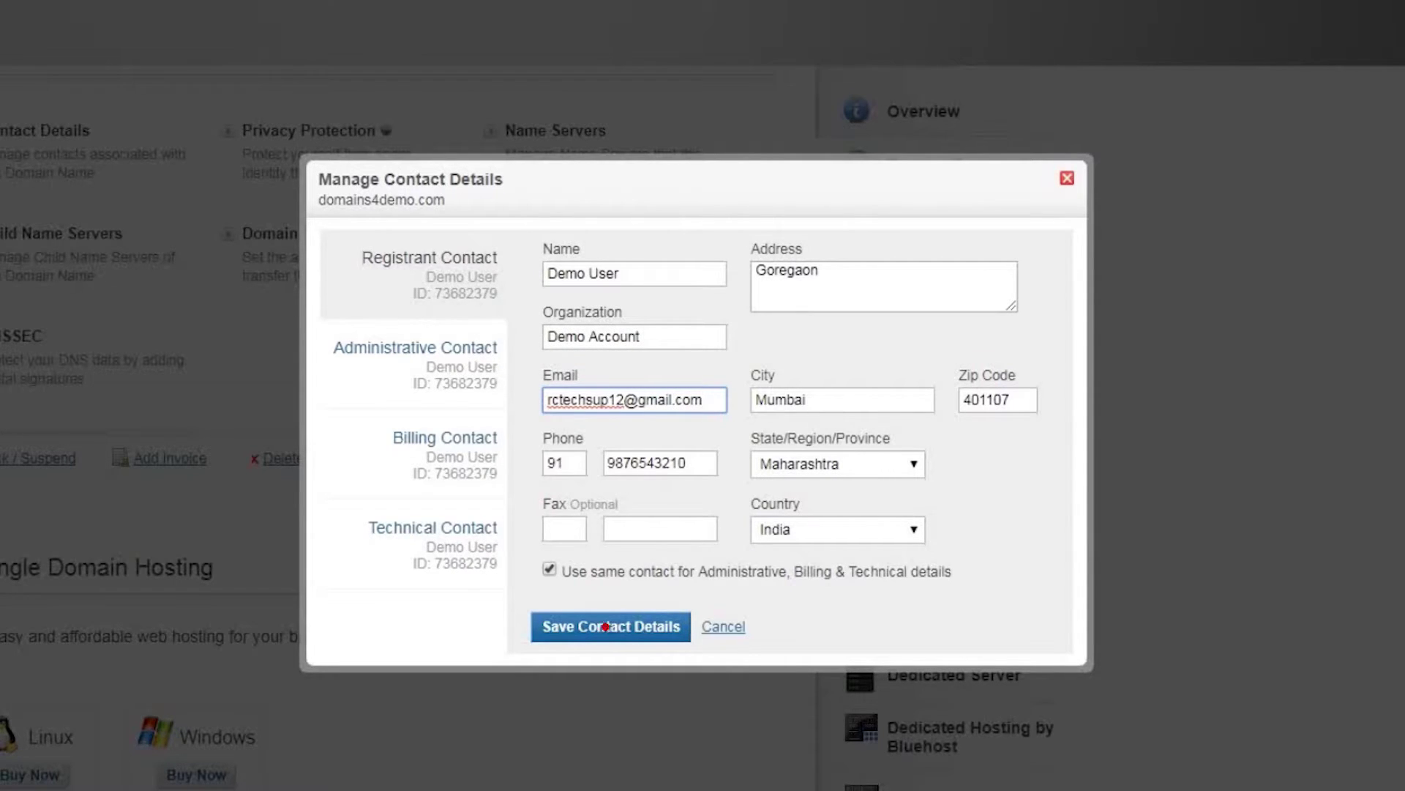
Step: Save the contact change with mandatory registrant authorization and the 60-day transfer lock disabled
left_click(608, 626)
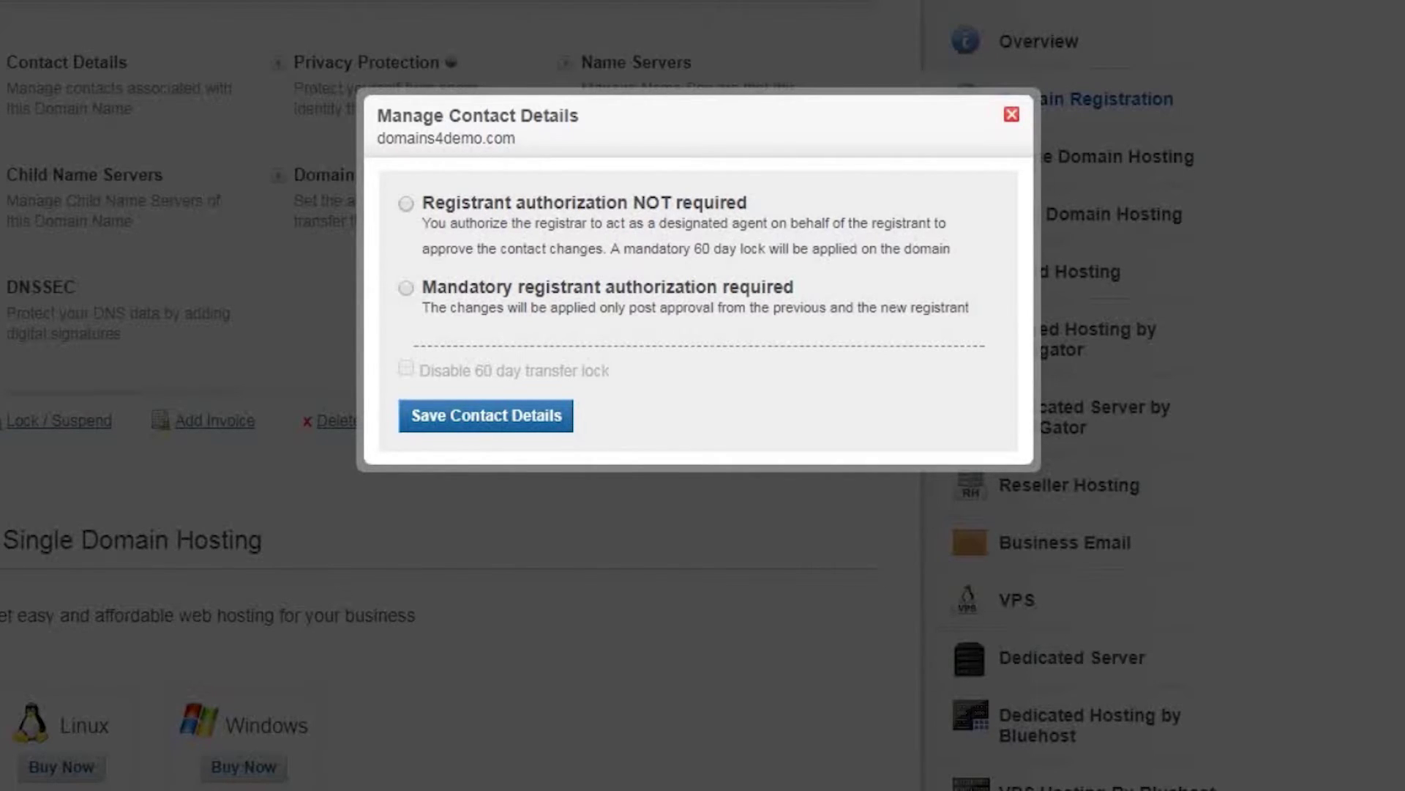
left_click(406, 204)
left_click(405, 288)
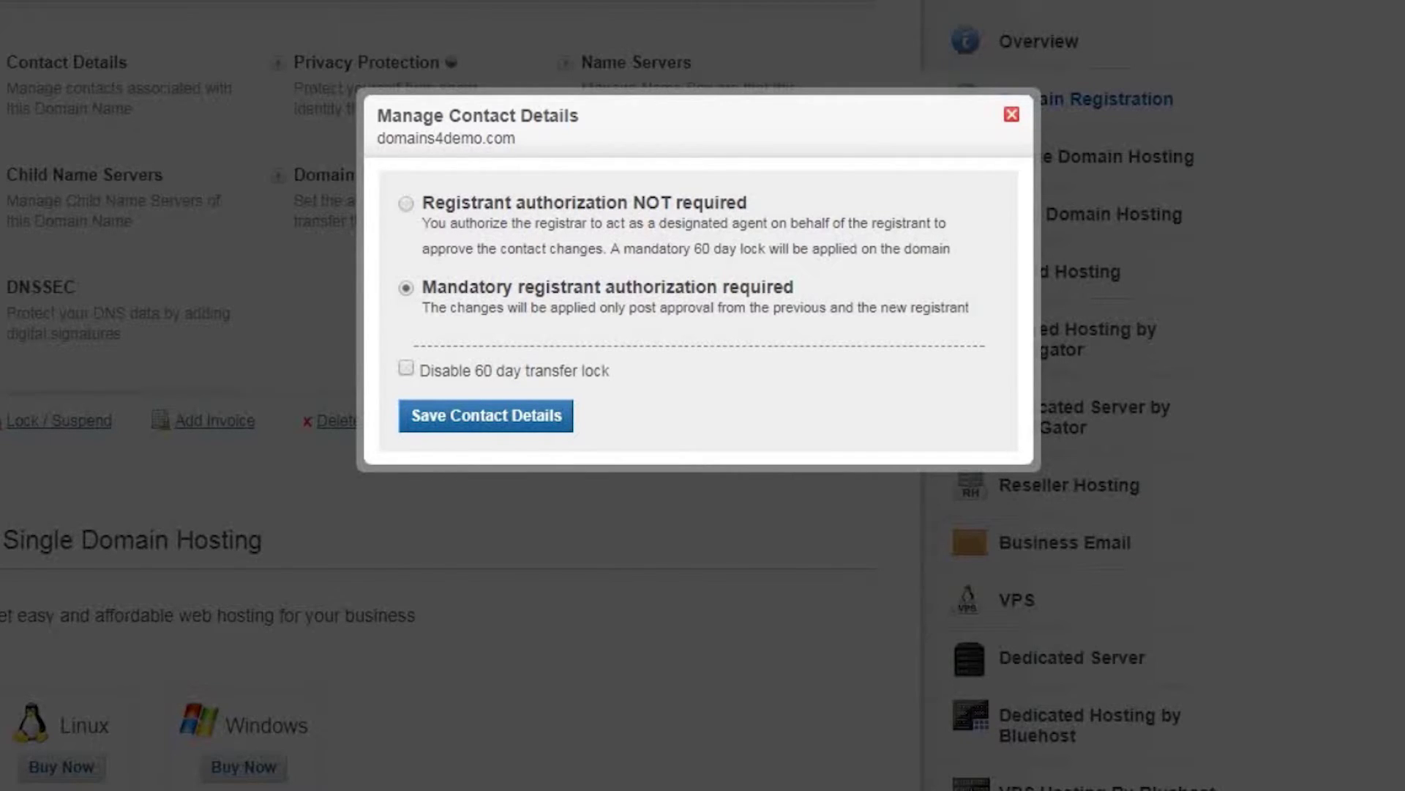
left_click(406, 369)
left_click(488, 414)
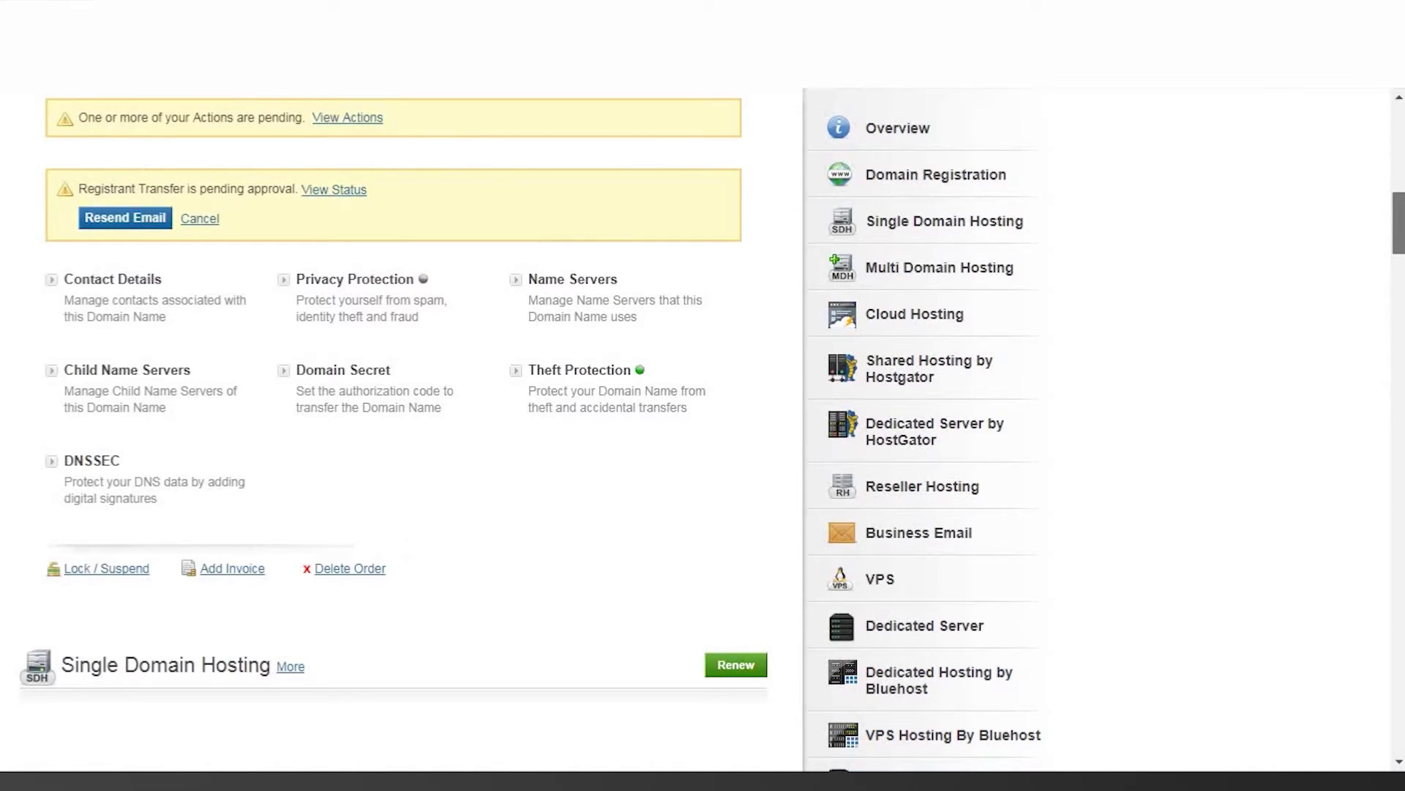
Step: View the status of the pending registrant transfer for domains4demo.com
left_click(333, 189)
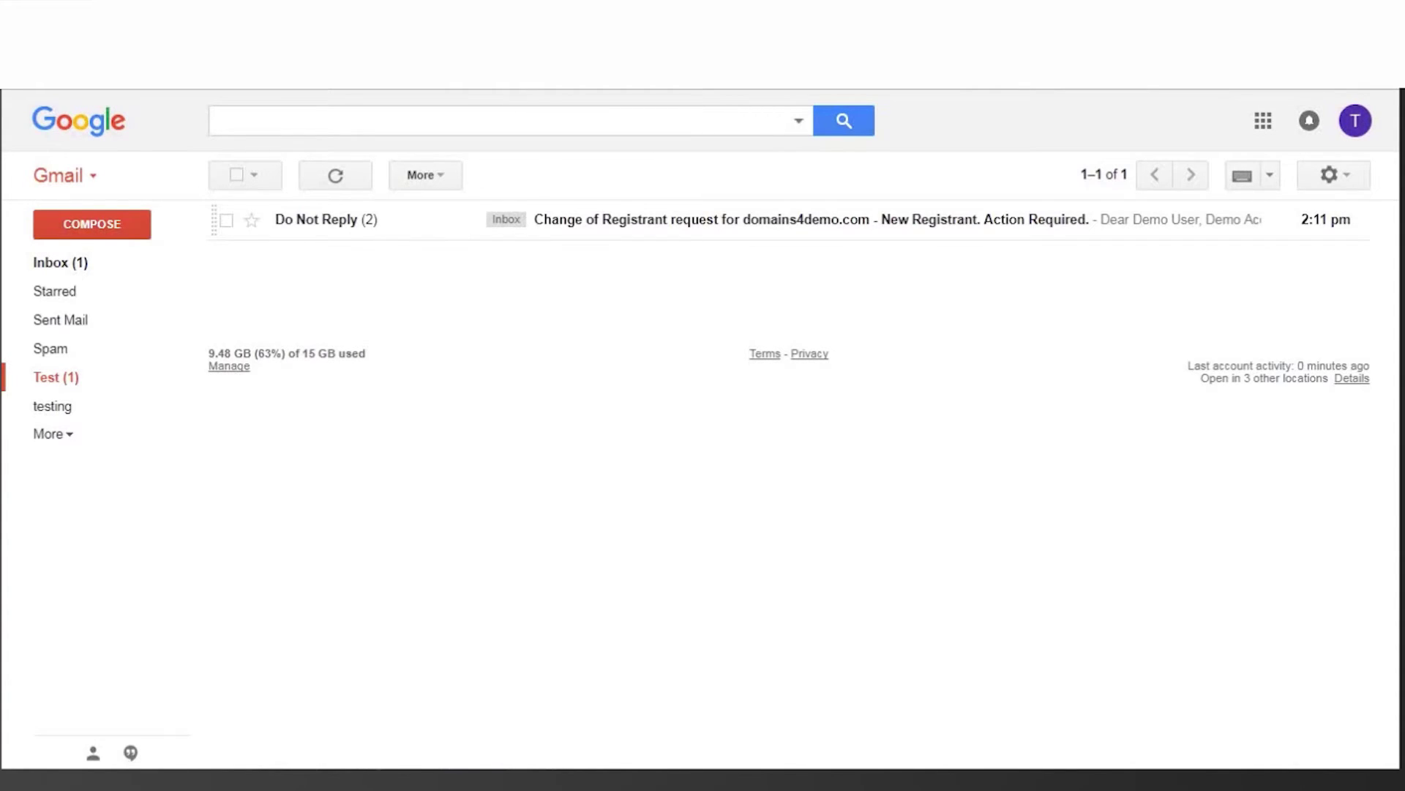
Step: Open the change-of-registrant email in Gmail and follow its authorization link
left_click(732, 219)
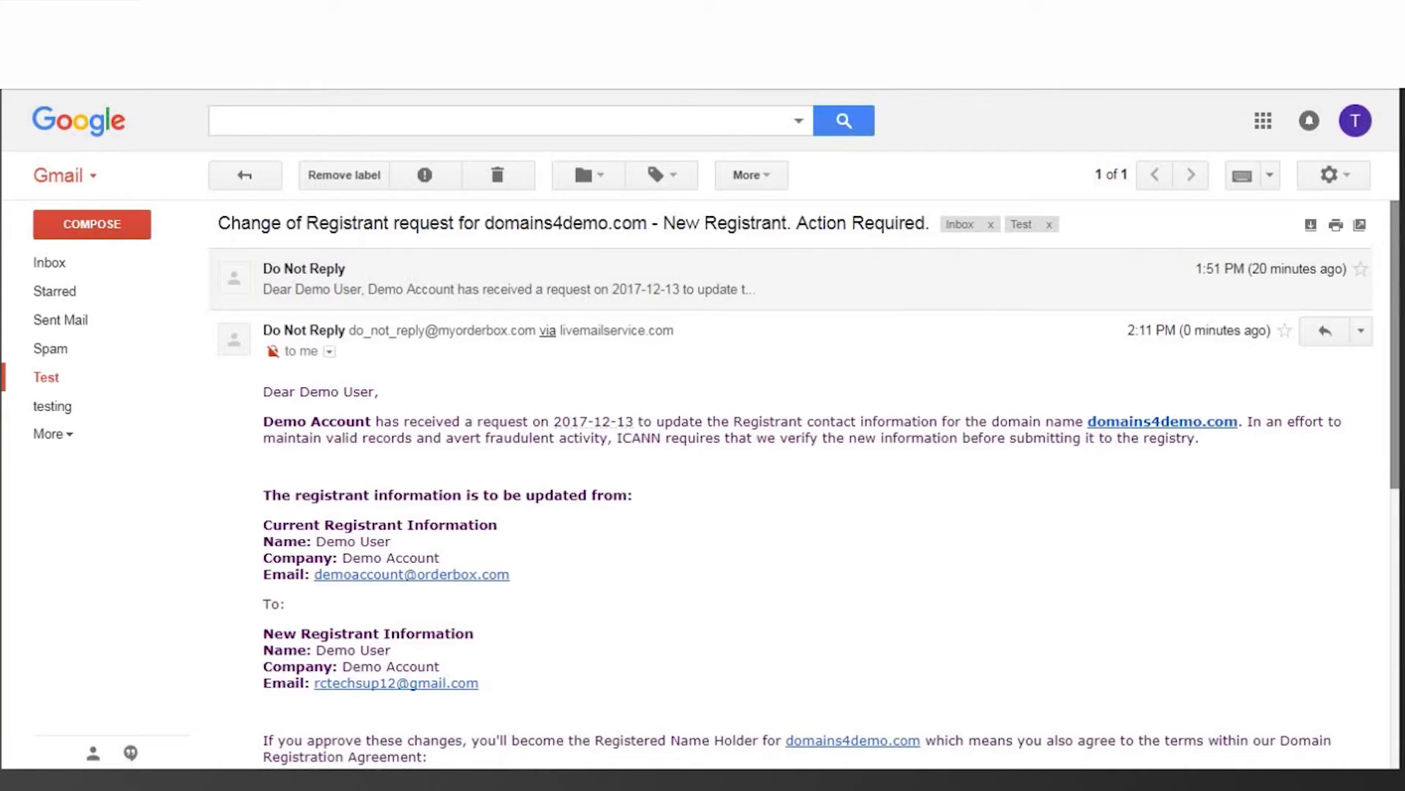
scroll(805, 483, "down", 4)
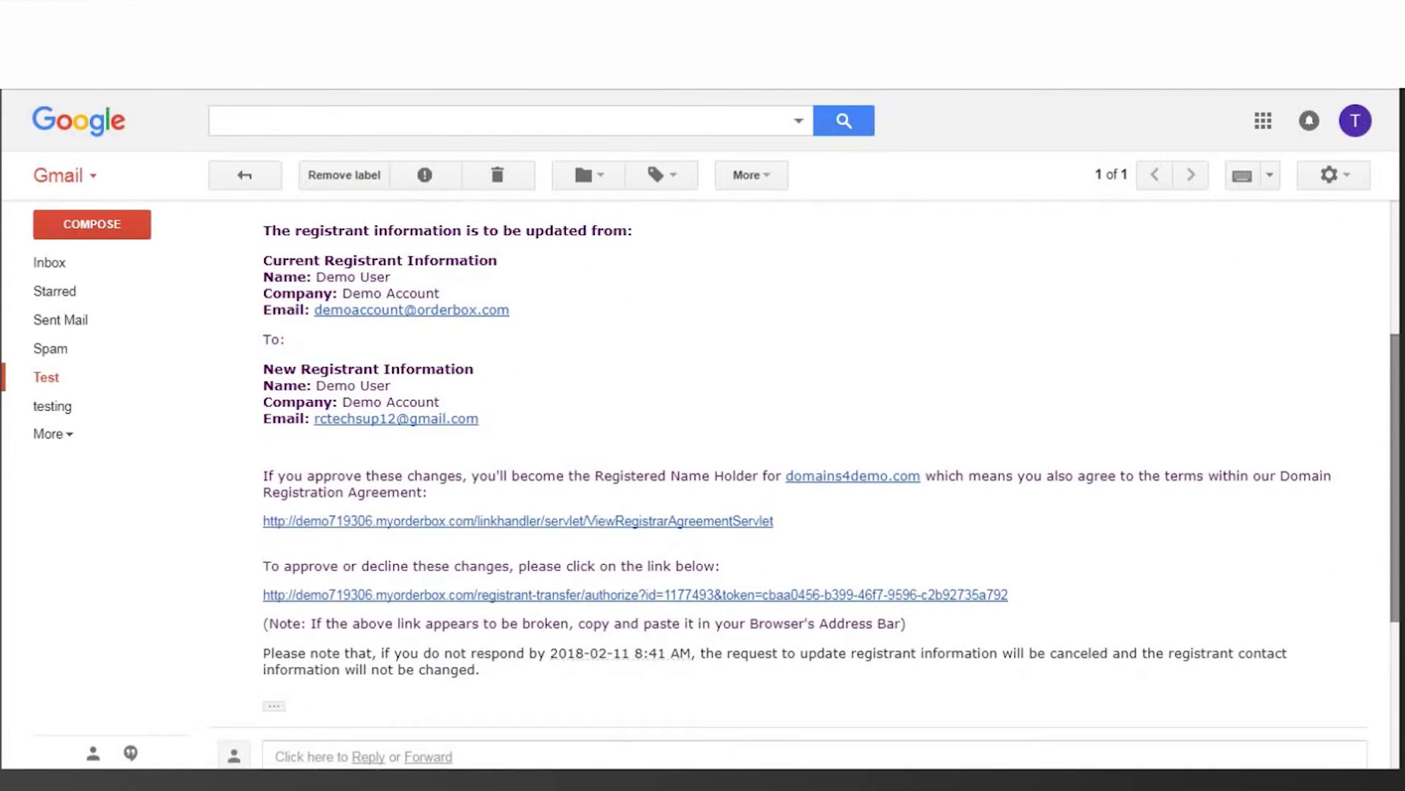
left_click(593, 596)
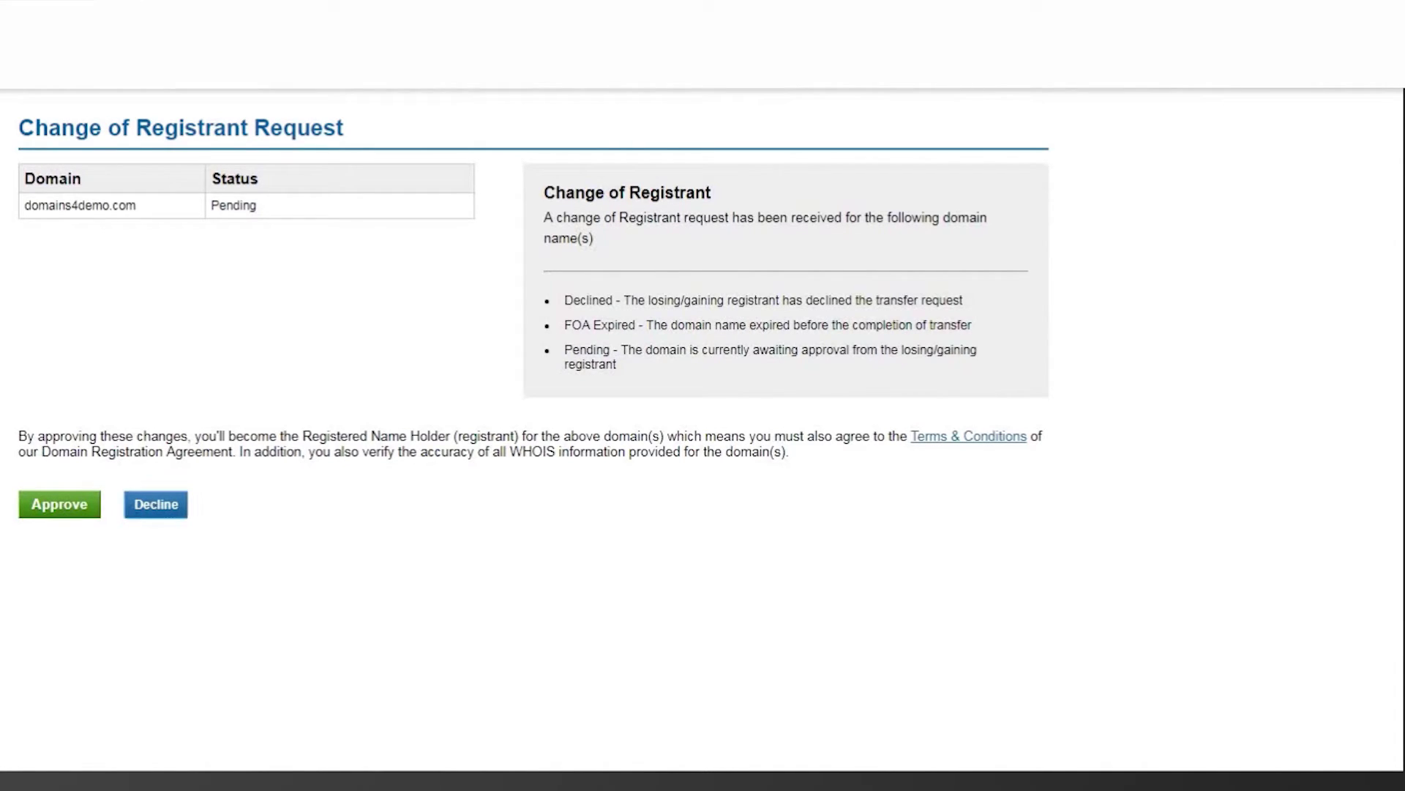
Step: Decline the domains4demo.com change of registrant request
left_click(157, 505)
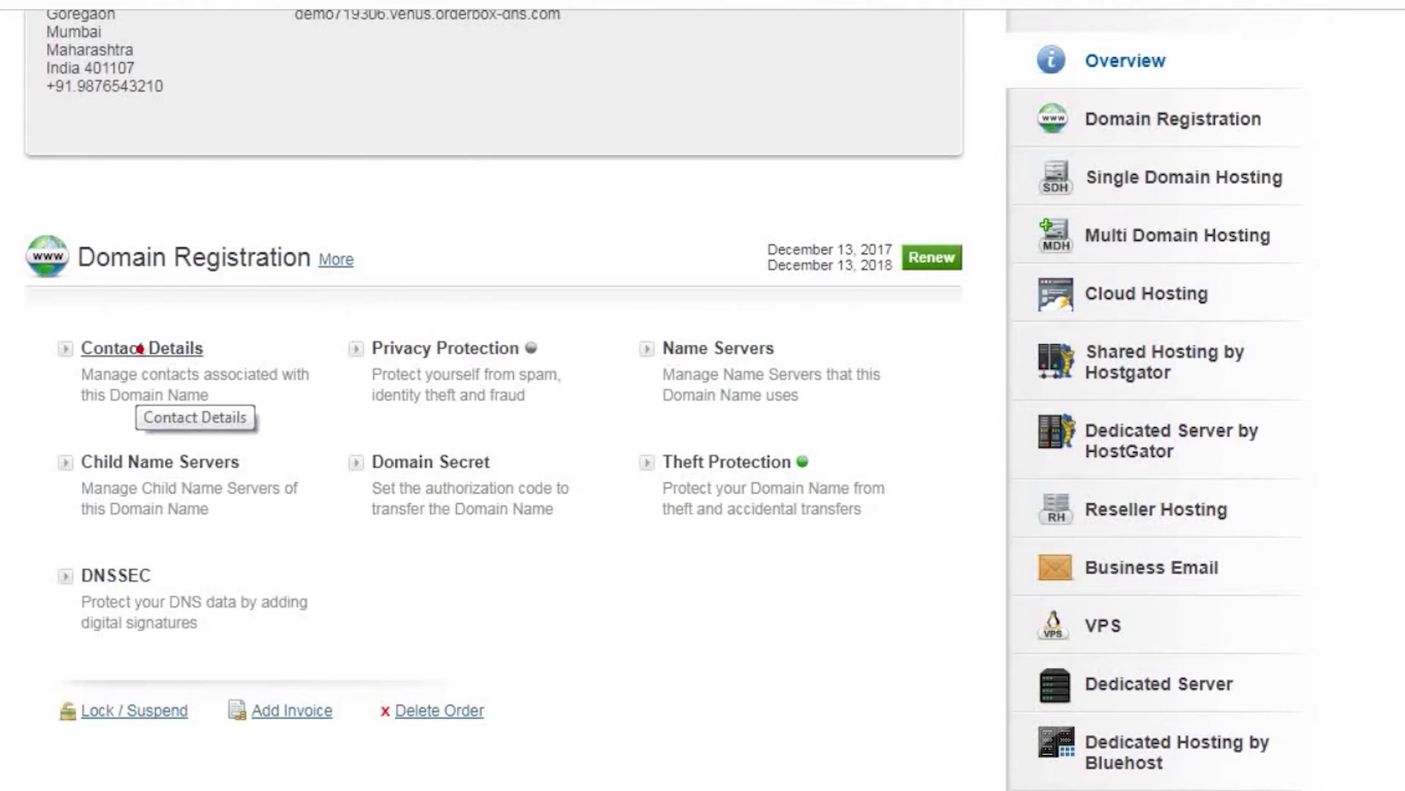
Step: Re-enter the new Gmail address as registrant e-mail, save, and select 'Registrant authorization NOT required'
left_click(141, 349)
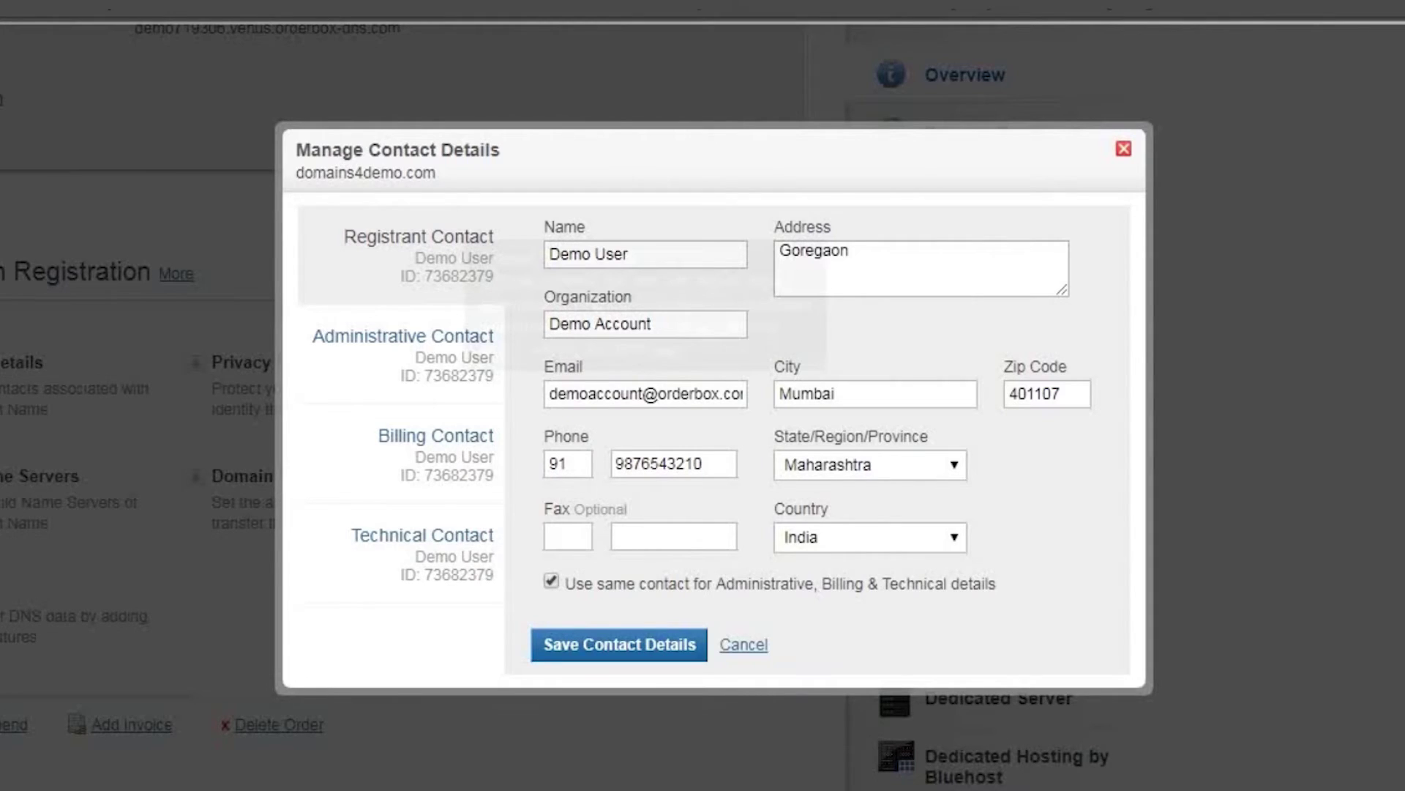
triple_click(644, 393)
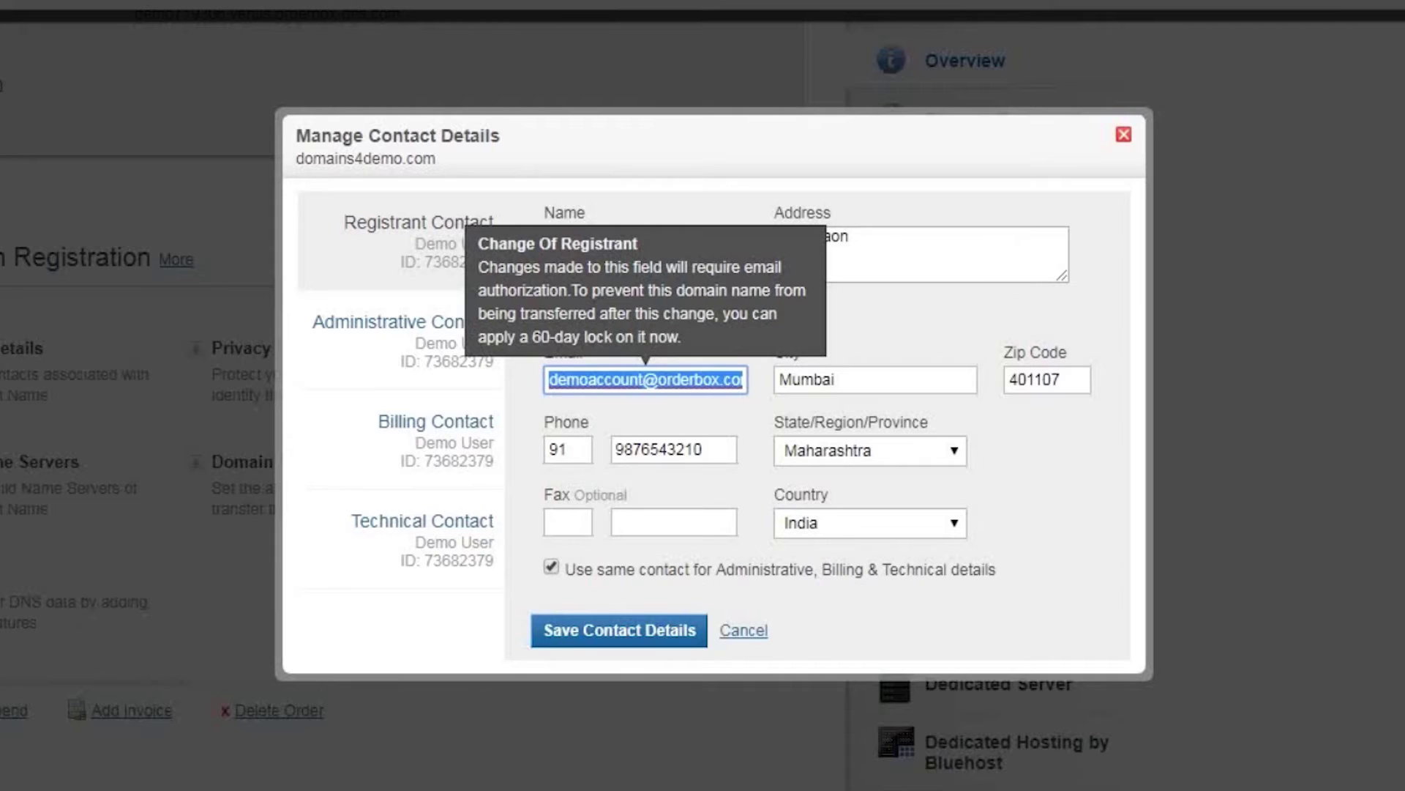
key("BackSpace")
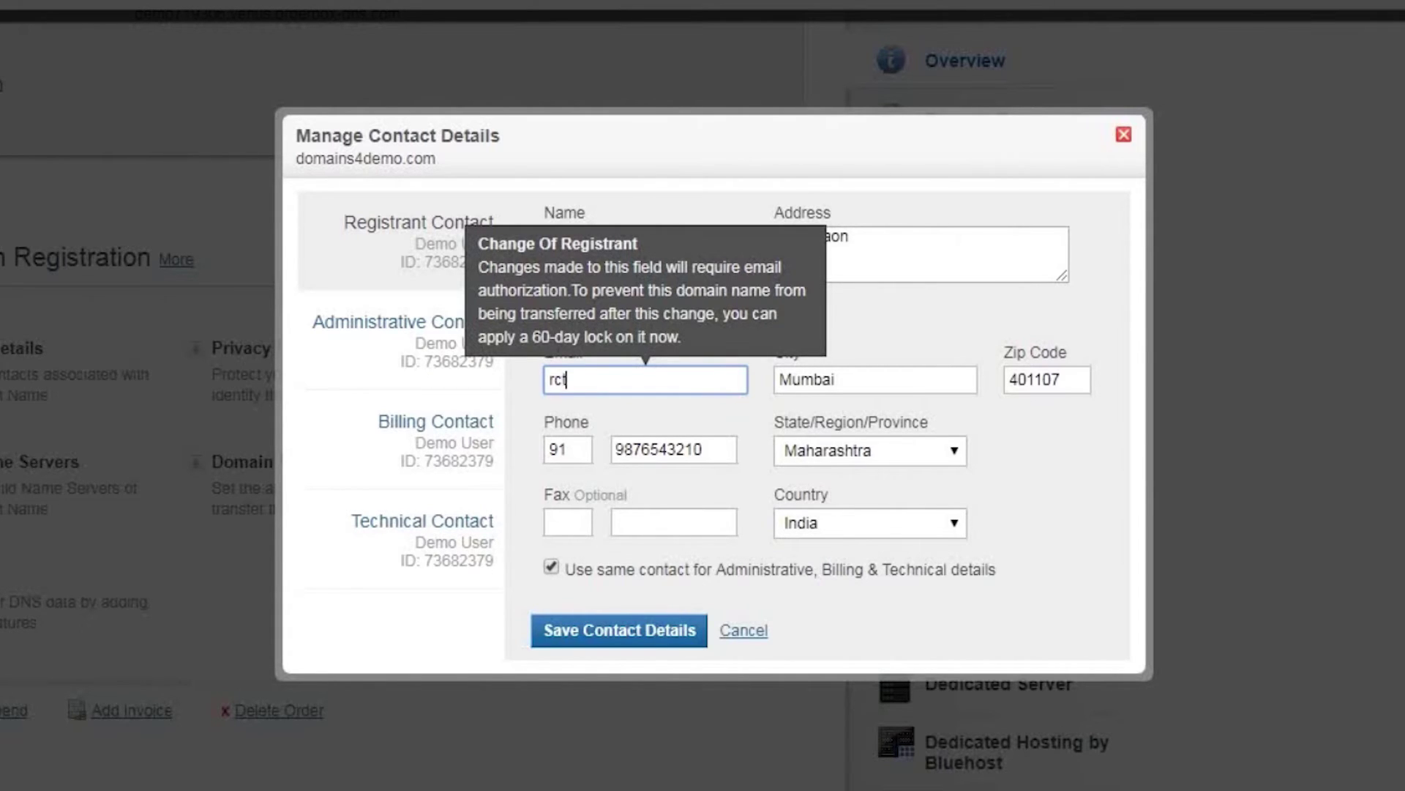
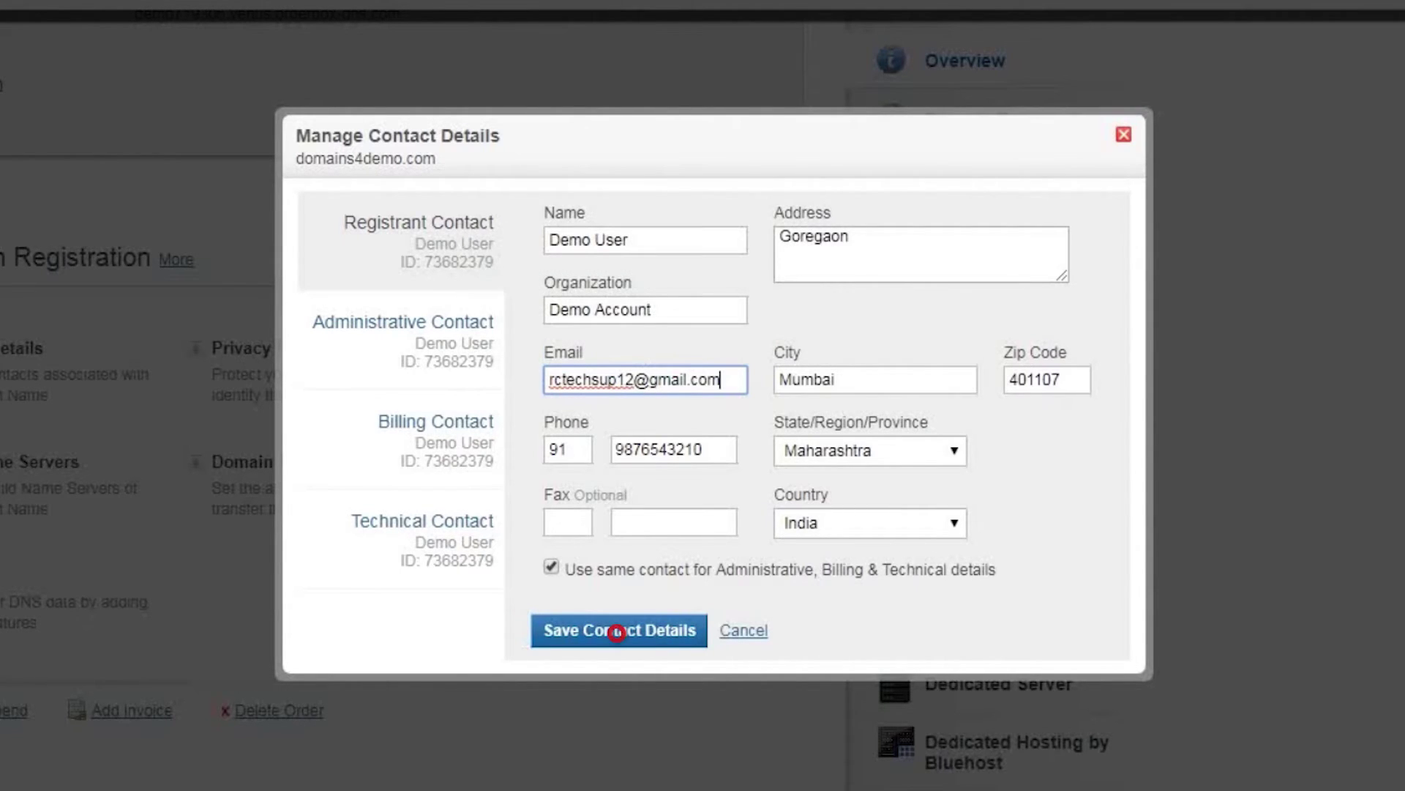
left_click(615, 630)
left_click(347, 246)
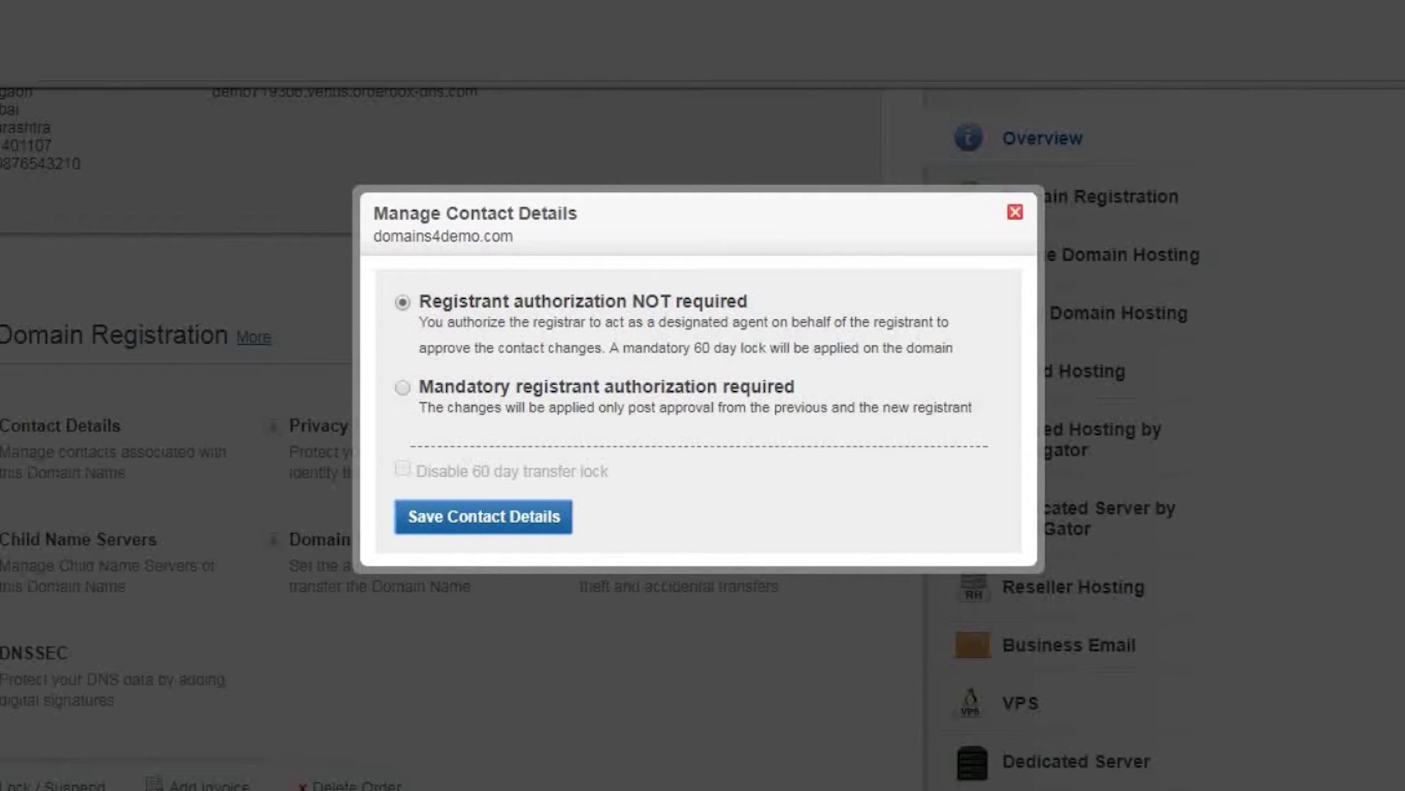
Step: Save the contact change with authorization not required and check the pending-approval banner
left_click(475, 517)
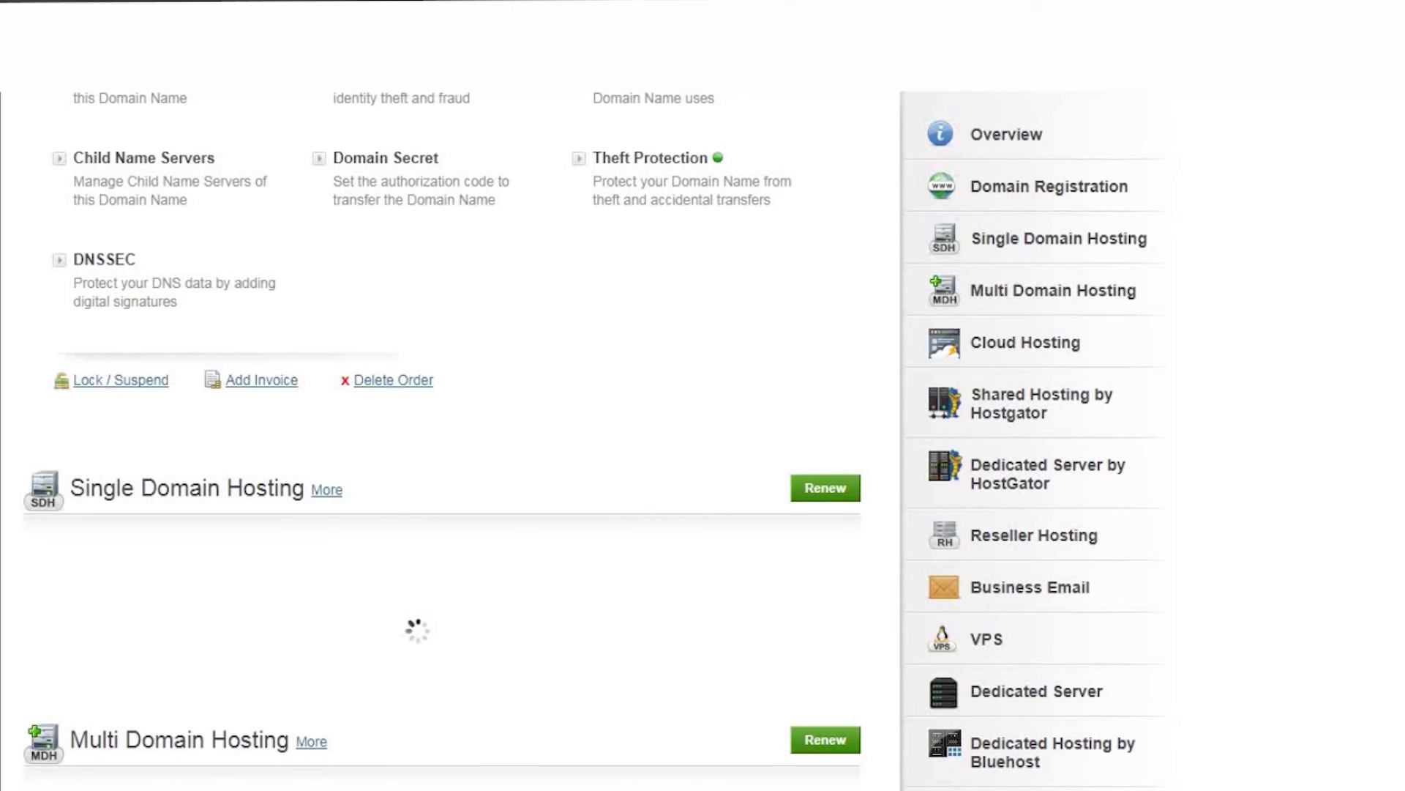
scroll(440, 439, "up", 6)
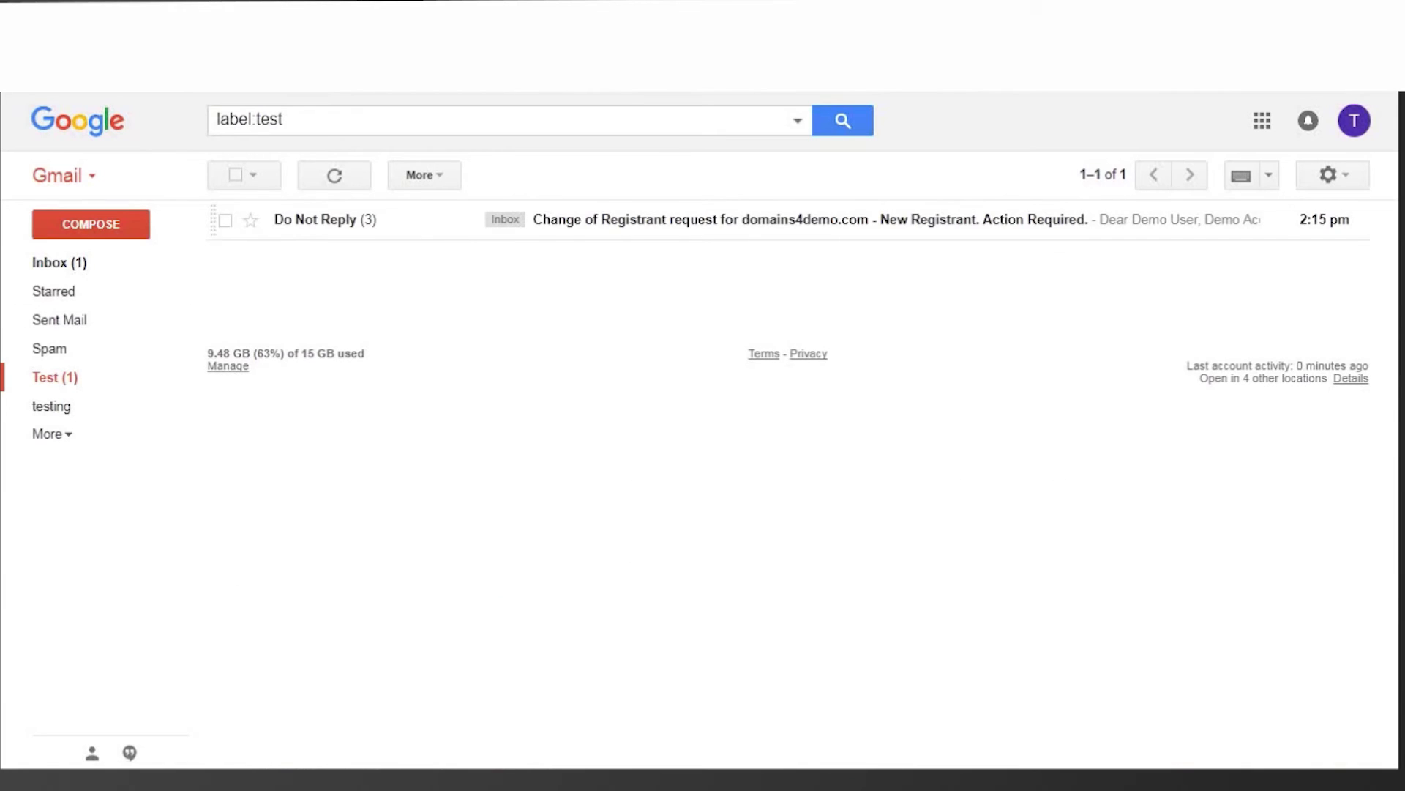
Step: Open the newest change-of-registrant email thread and scroll to its authorization link
key("Return")
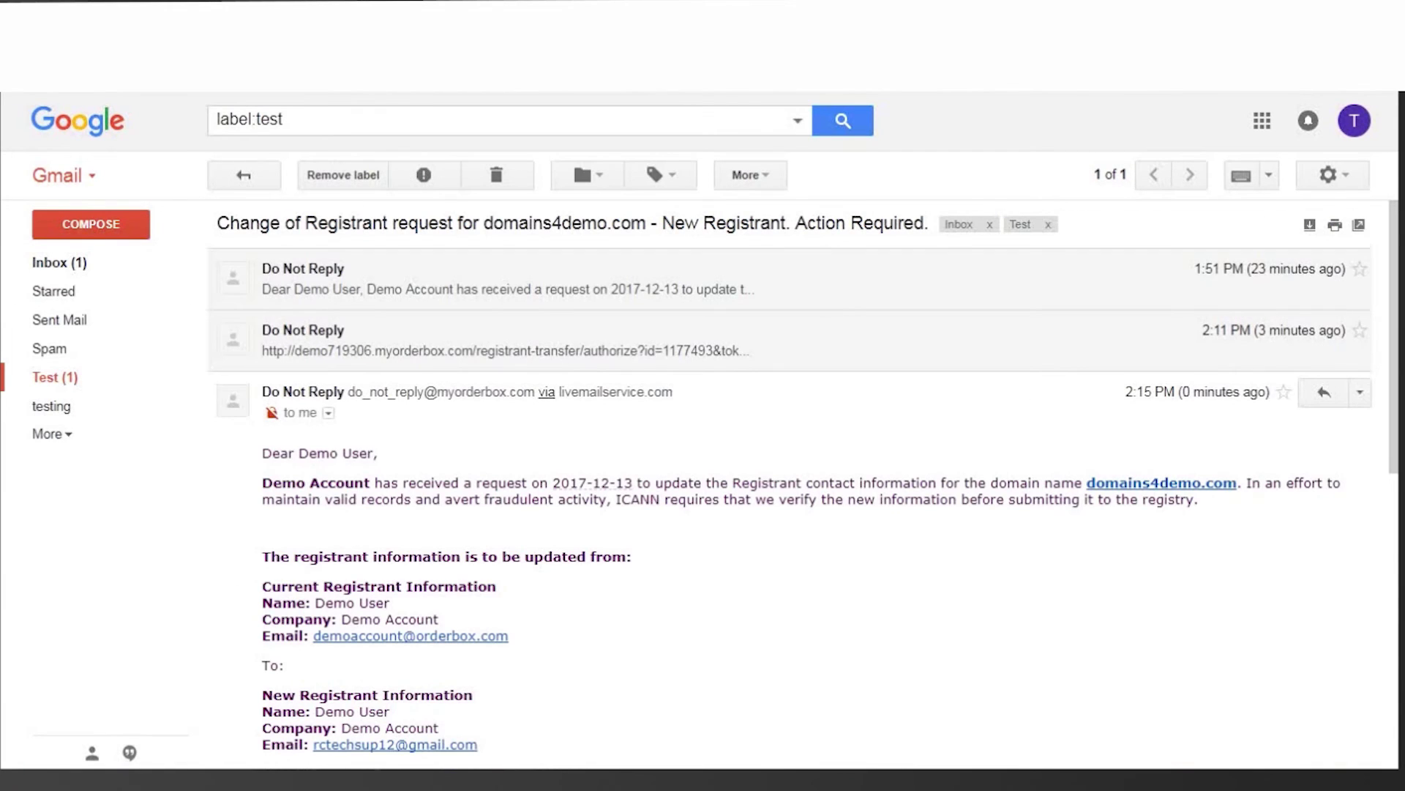
scroll(798, 483, "down", 5)
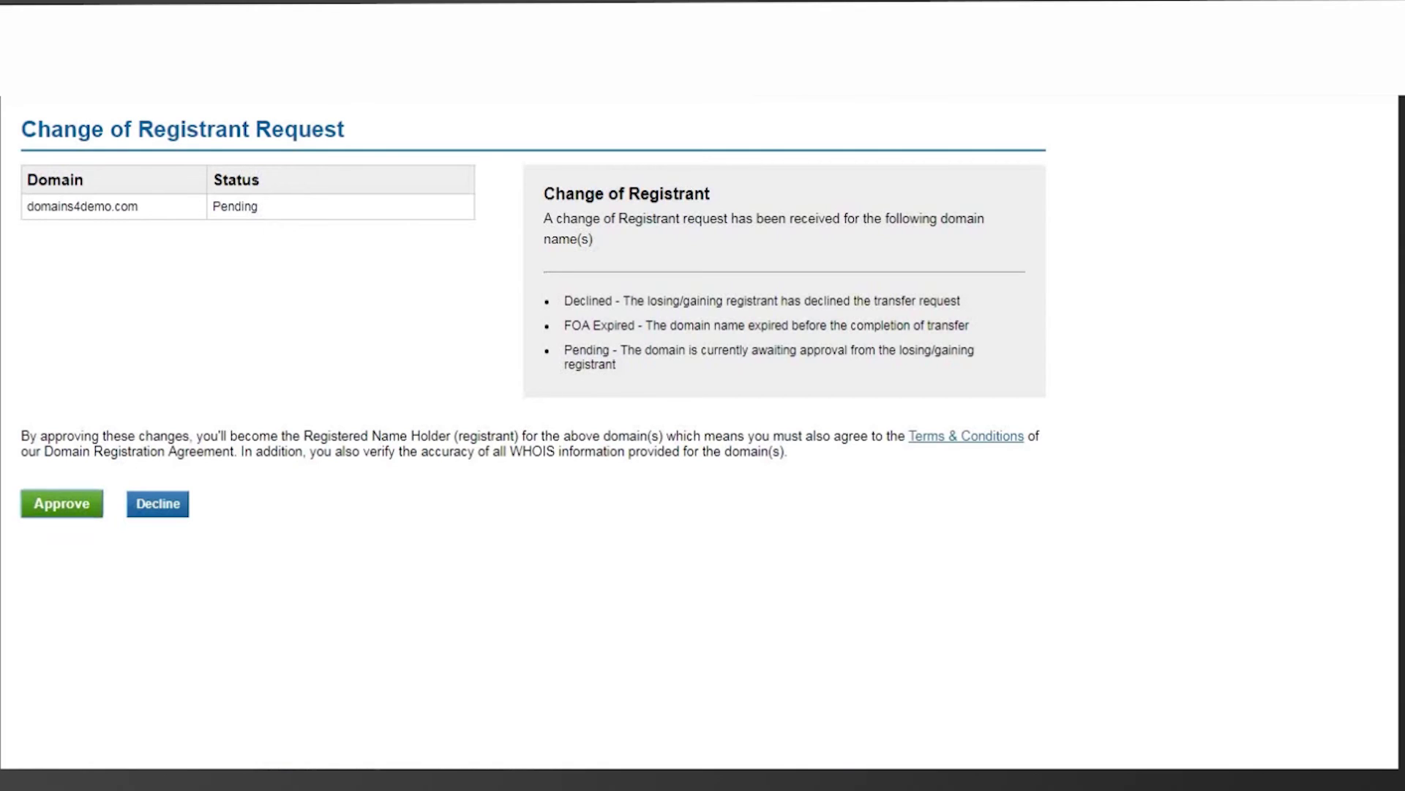
Step: Approve the domains4demo.com change of registrant request
left_click(65, 504)
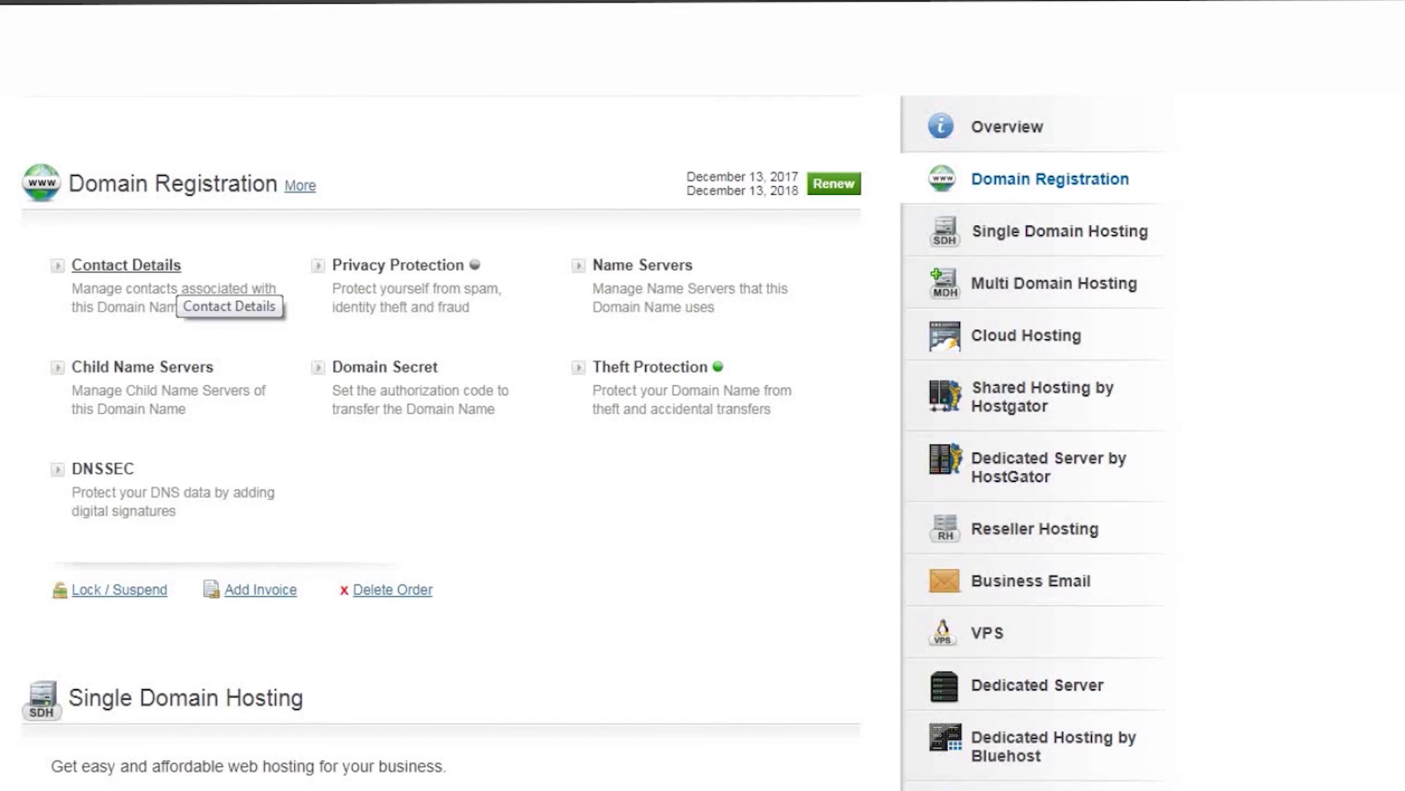
Step: Reopen domains4demo.com's contact details and confirm the registrant email shows the new Gmail address
left_click(122, 265)
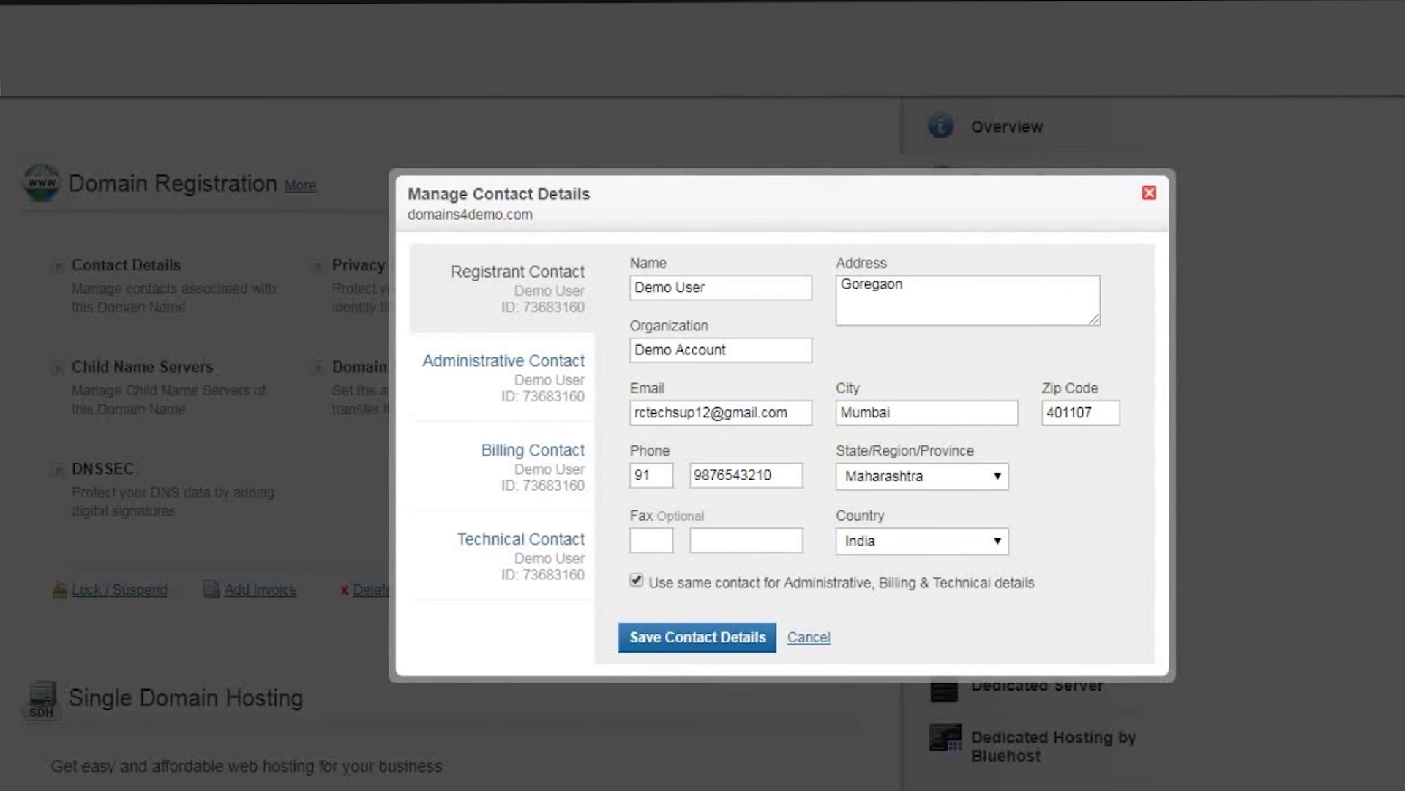
left_click_drag(789, 412, 634, 412)
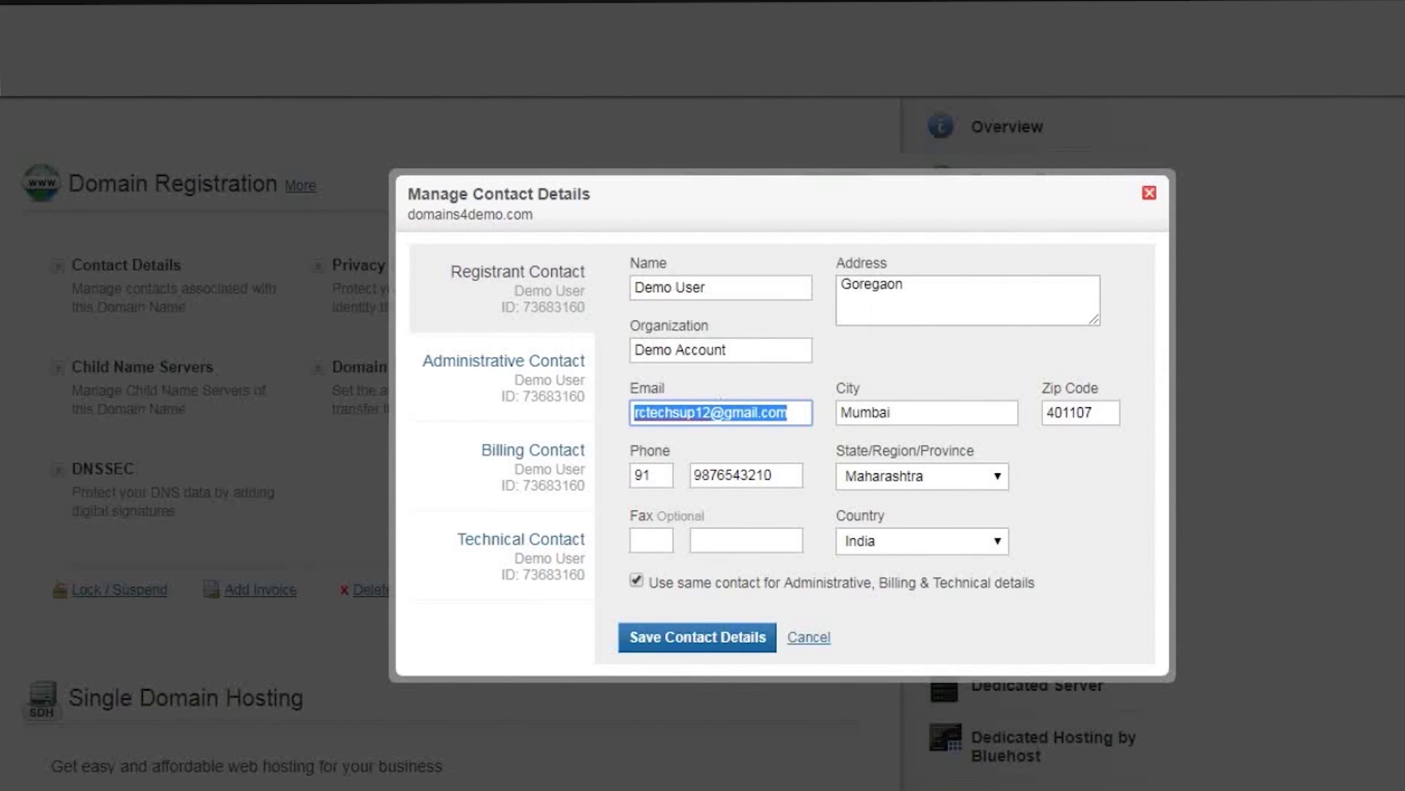
left_click(732, 413)
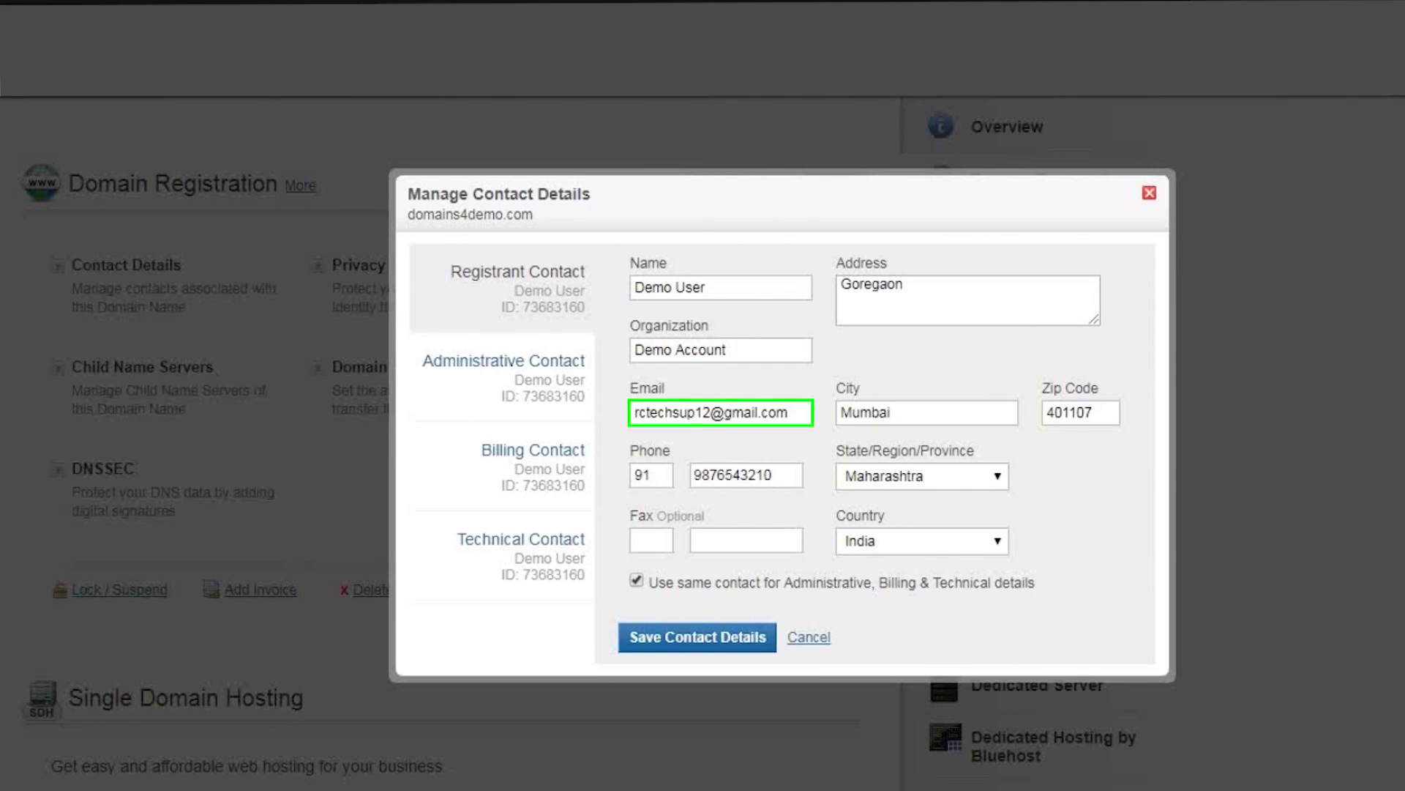